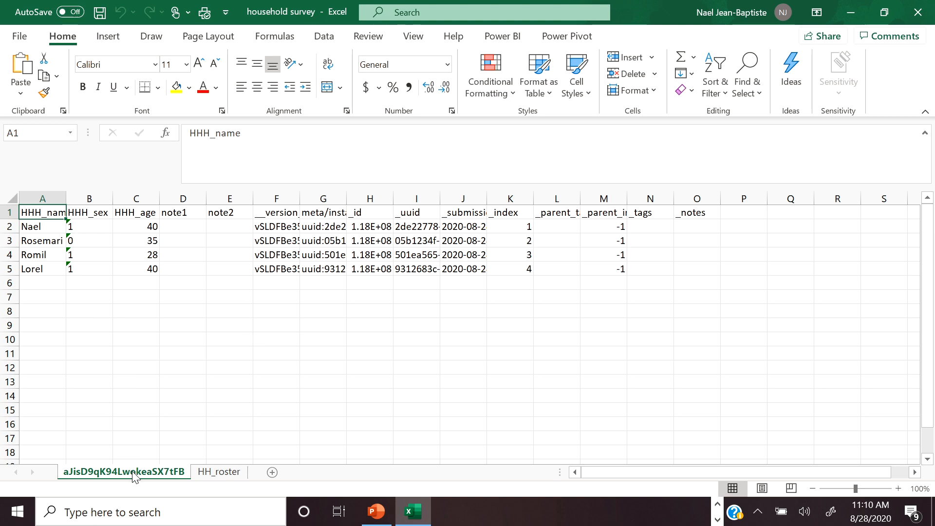
Compare the _index column of the household head sheet with the _parent_index column of the HH_roster sheet
{"action": "left_click", "coordinate": [179, 368]}
{"action": "left_click", "coordinate": [142, 296]}
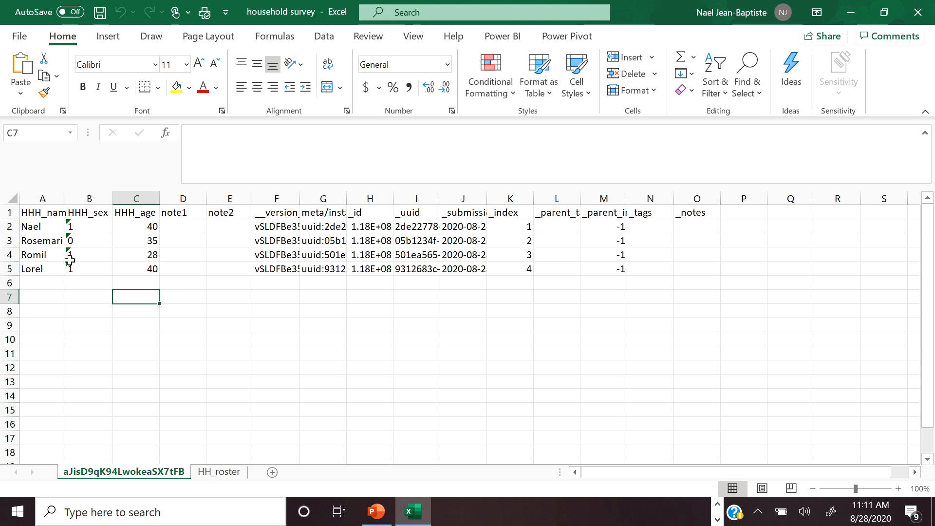
{"action": "left_click", "coordinate": [220, 476]}
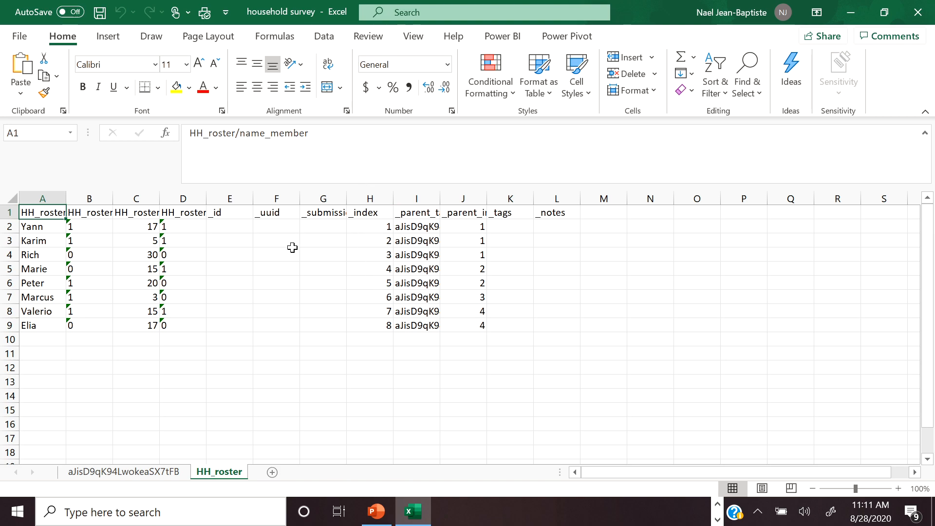
{"action": "left_click", "coordinate": [461, 212]}
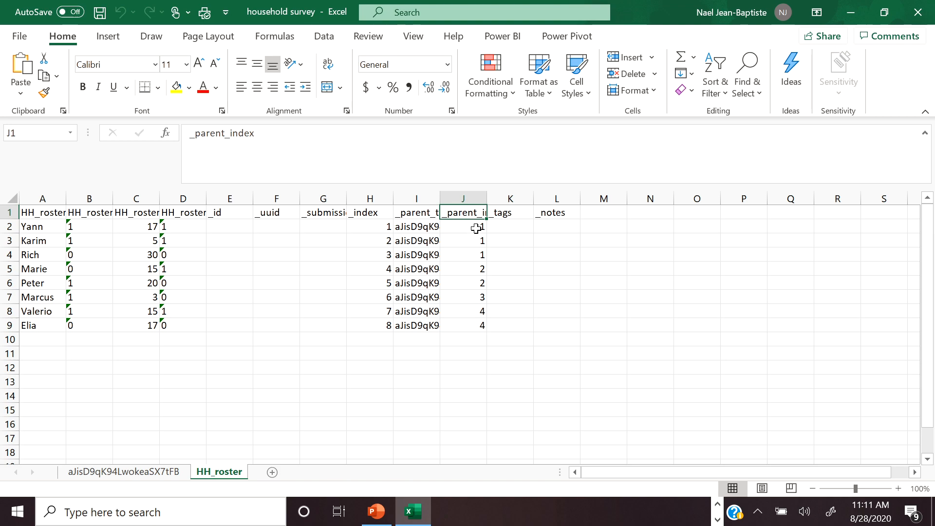
{"action": "left_click", "coordinate": [155, 474]}
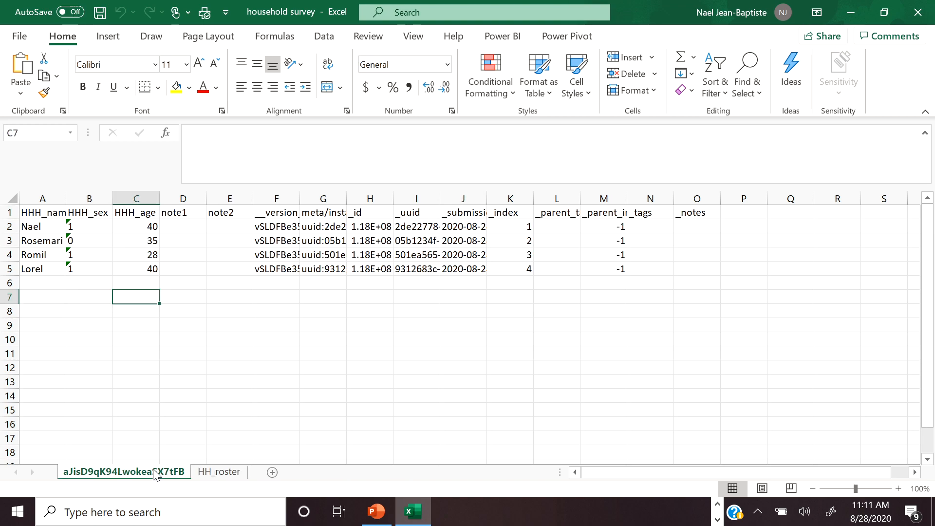
{"action": "left_click", "coordinate": [525, 229]}
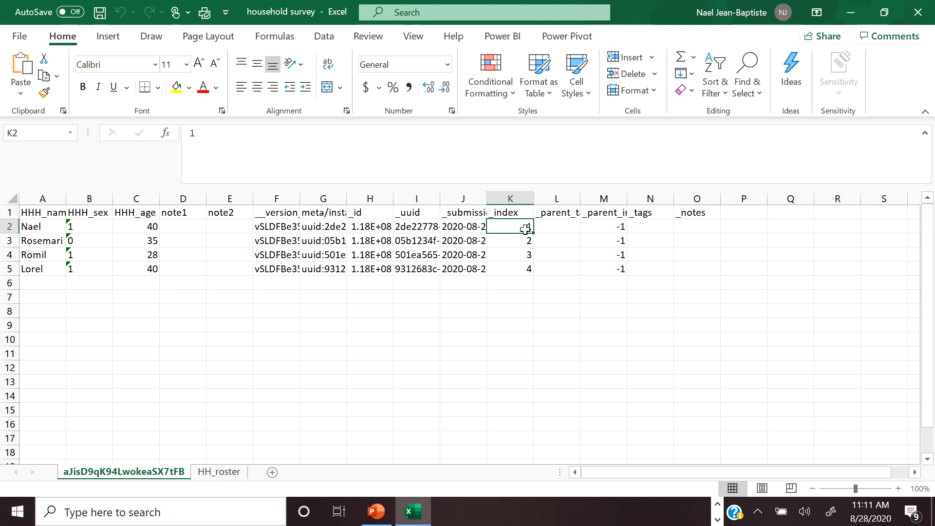
{"action": "left_click", "coordinate": [209, 475]}
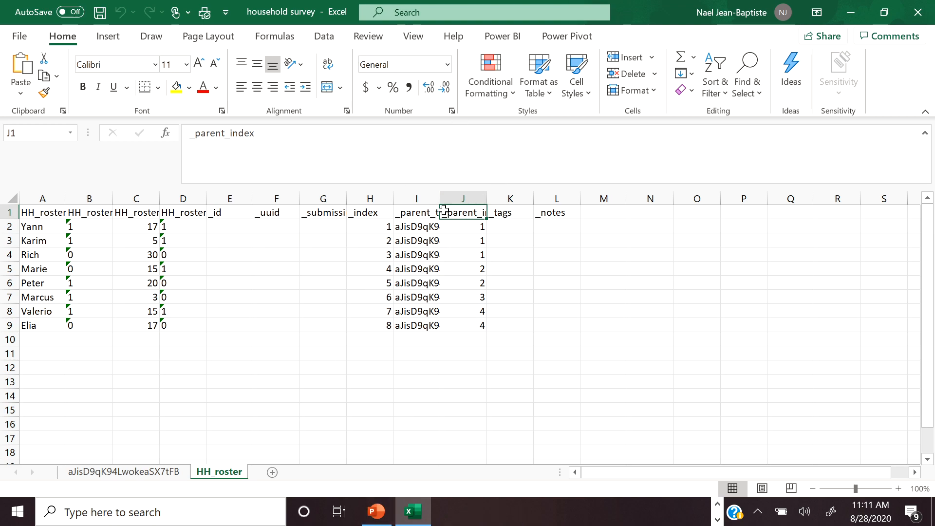
{"action": "left_click", "coordinate": [131, 469]}
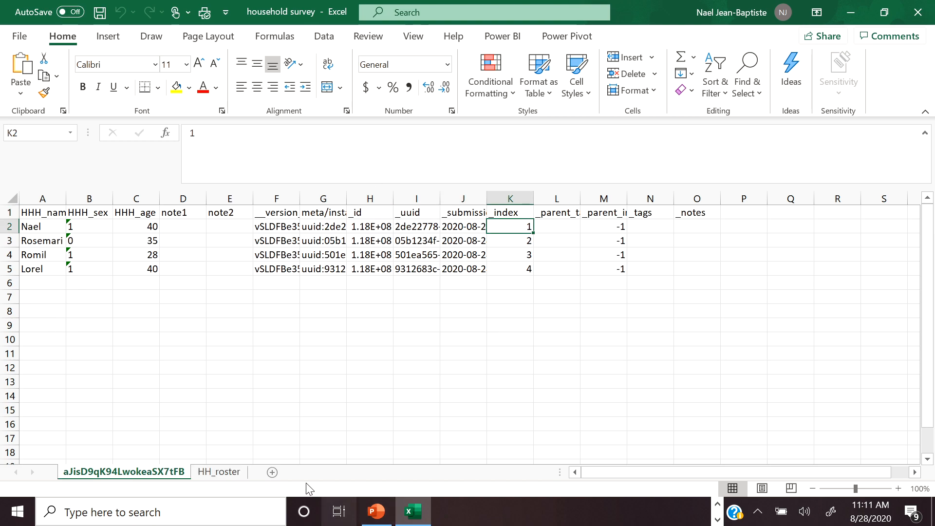
{"action": "left_click", "coordinate": [220, 471]}
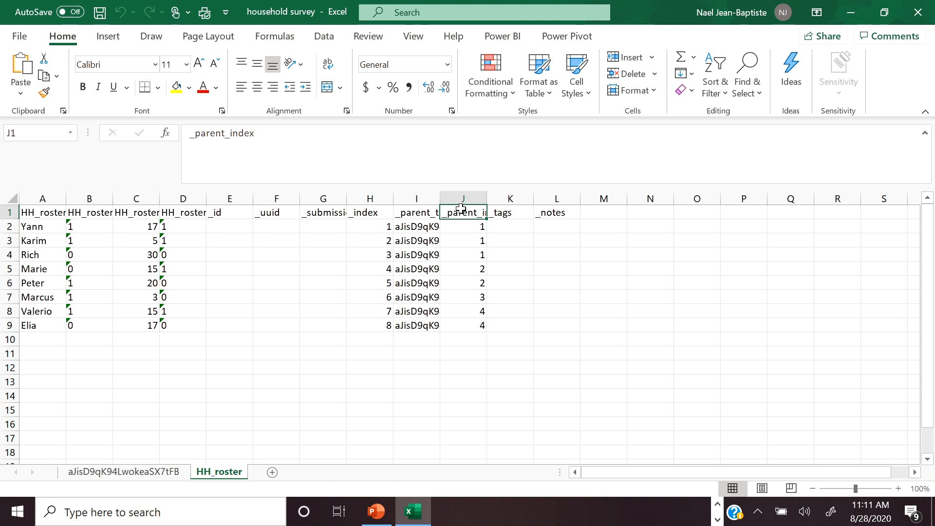
{"action": "left_click", "coordinate": [405, 523]}
{"action": "left_click", "coordinate": [440, 292]}
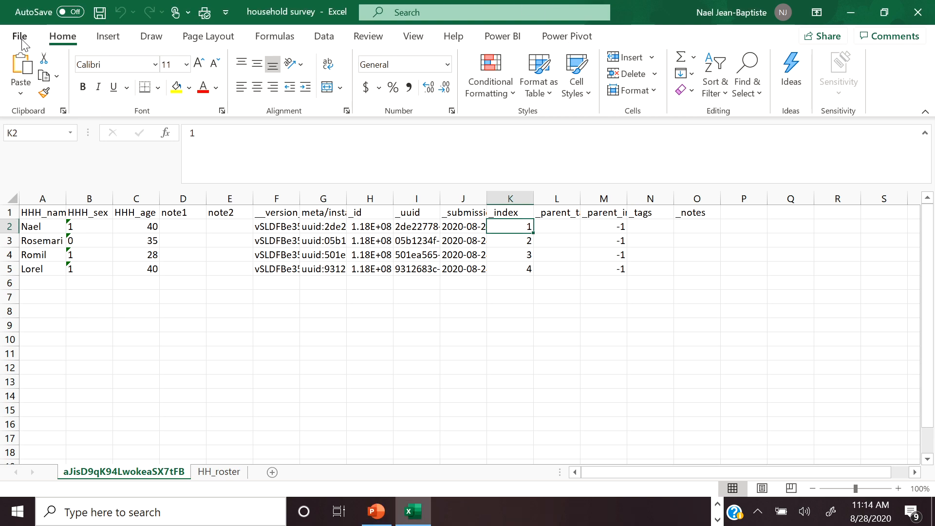
Check in the Excel add-in options whether Microsoft Power Pivot for Excel is active, leaving the options unchanged
{"action": "left_click", "coordinate": [21, 37]}
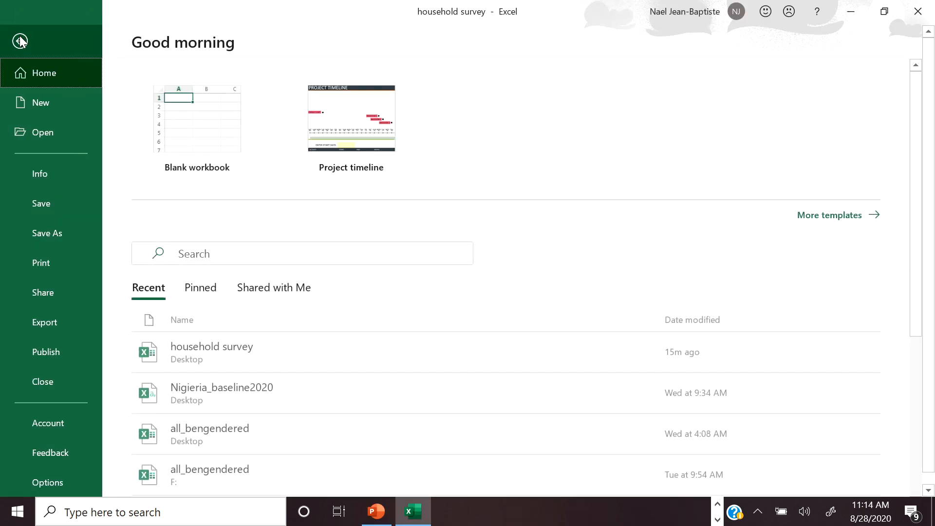
{"action": "left_click", "coordinate": [49, 484]}
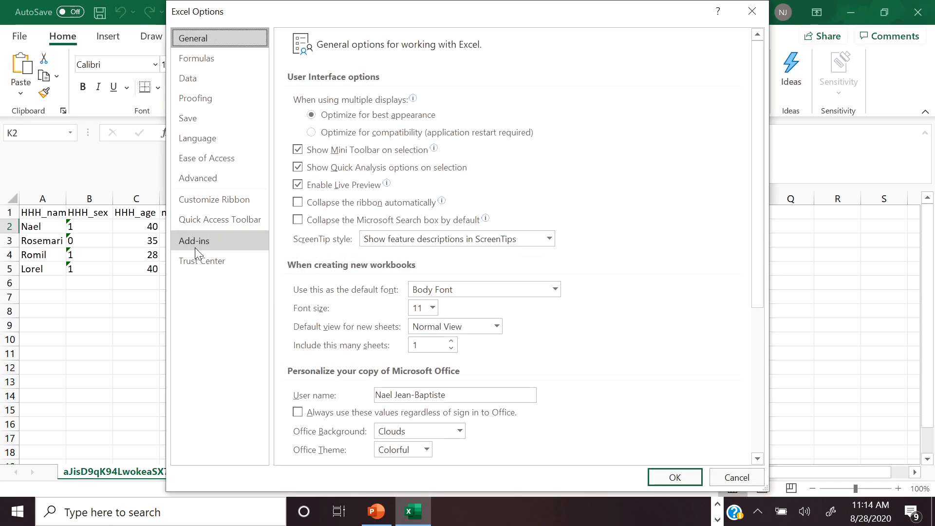
{"action": "left_click", "coordinate": [194, 244]}
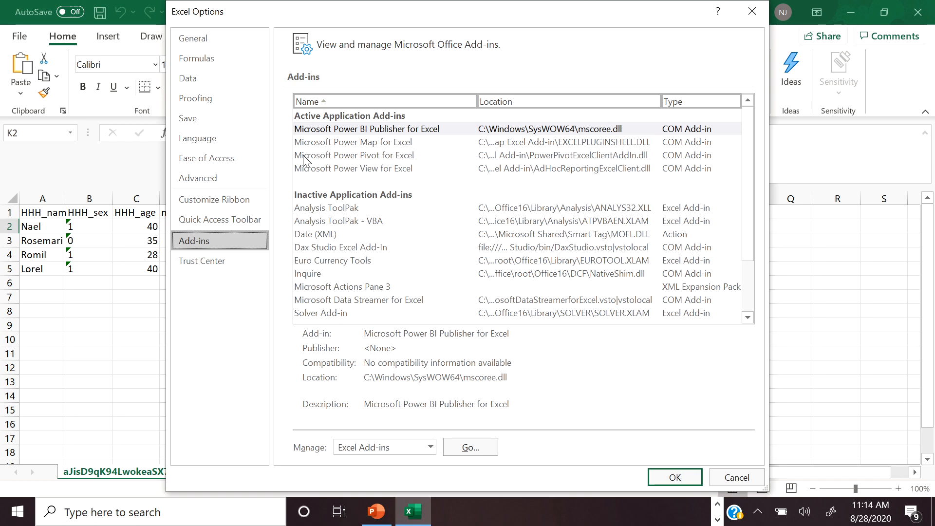
{"action": "left_click", "coordinate": [394, 157]}
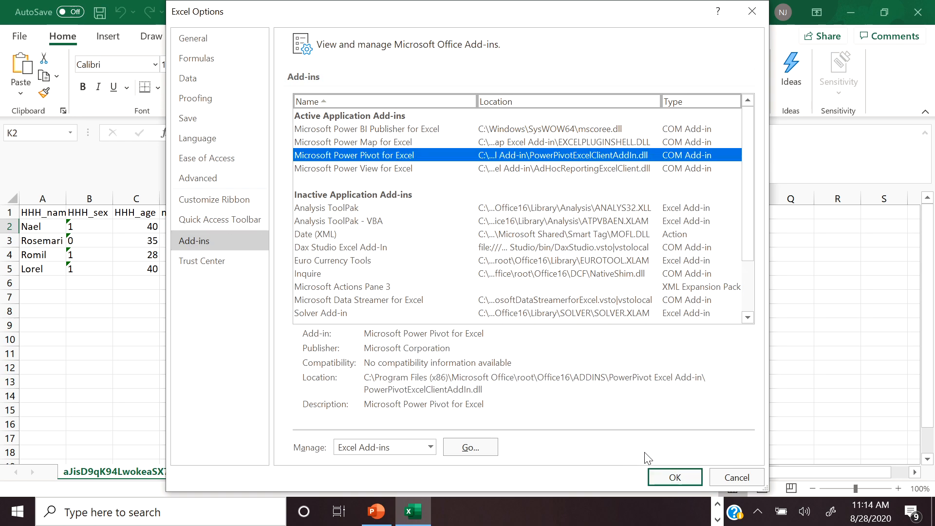
{"action": "left_click", "coordinate": [736, 477]}
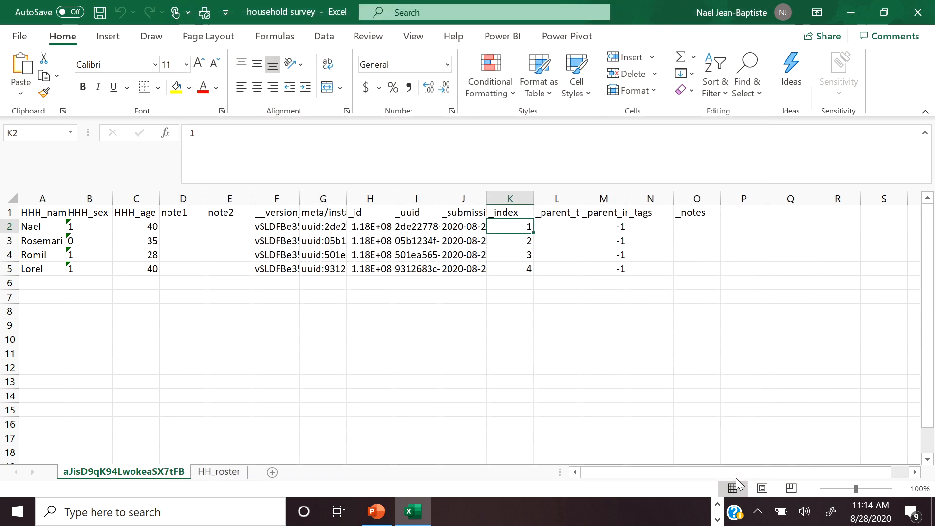
Add the household head data in A1:O5 to the Power Pivot data model as a table with headers
{"action": "left_click", "coordinate": [574, 41]}
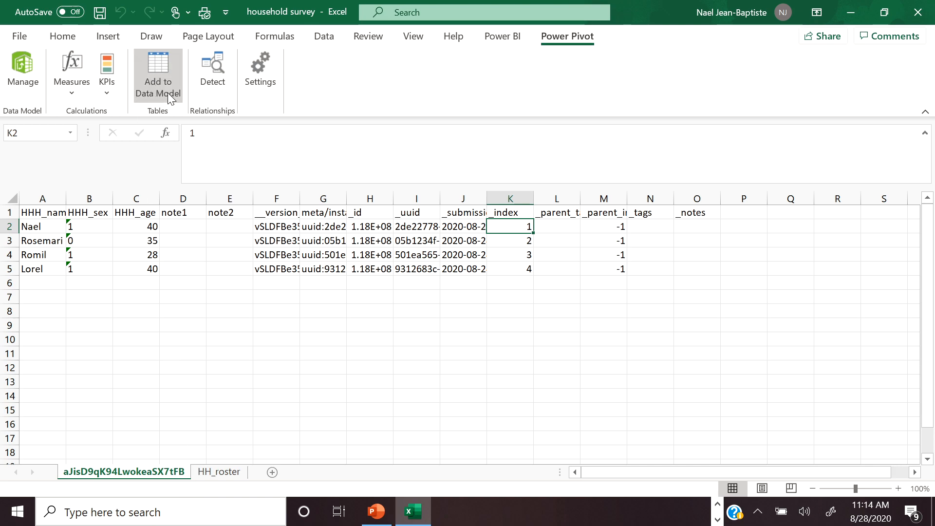
{"action": "left_click", "coordinate": [147, 68]}
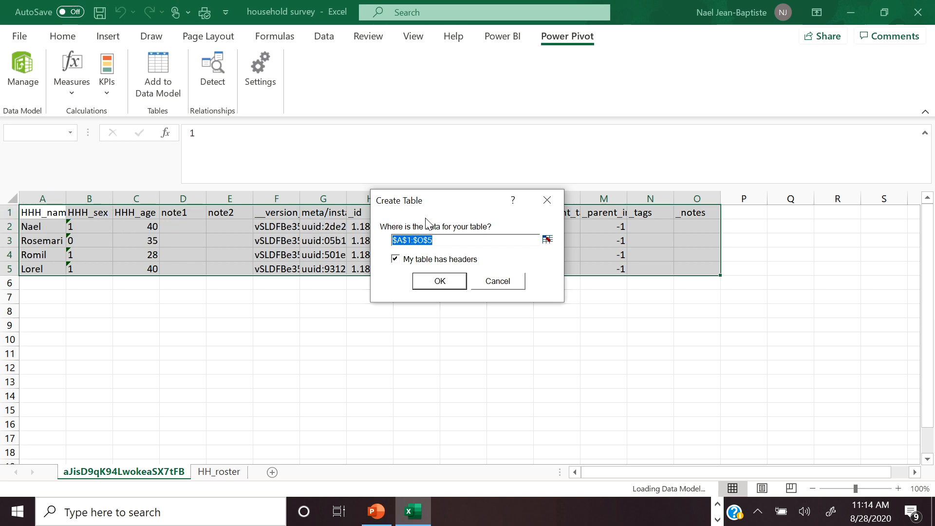
{"action": "left_click", "coordinate": [439, 283]}
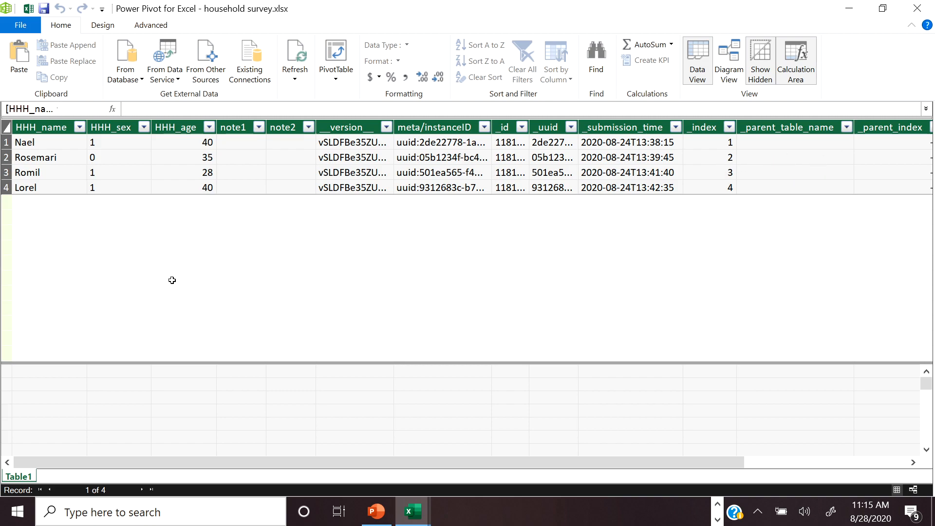
Rename the household head table in the data model as HHH
{"action": "right_click", "coordinate": [23, 478]}
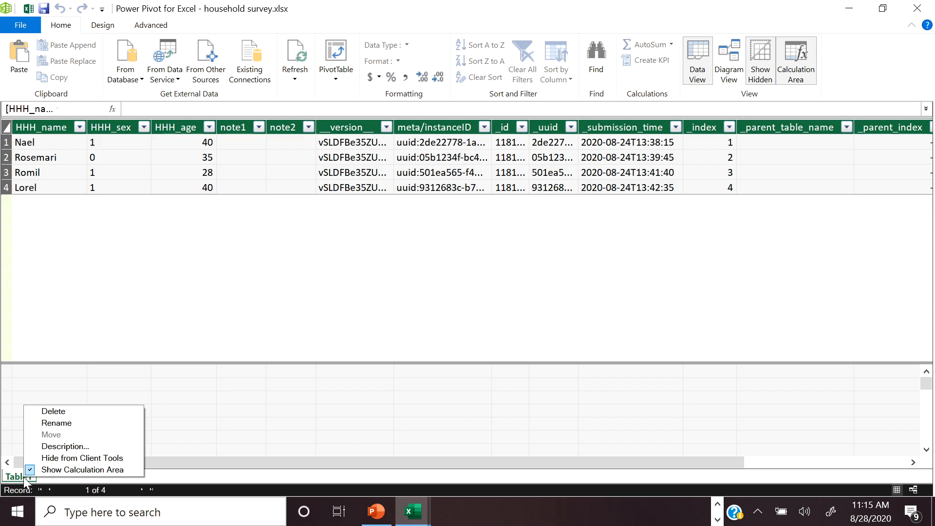
{"action": "left_click", "coordinate": [57, 423]}
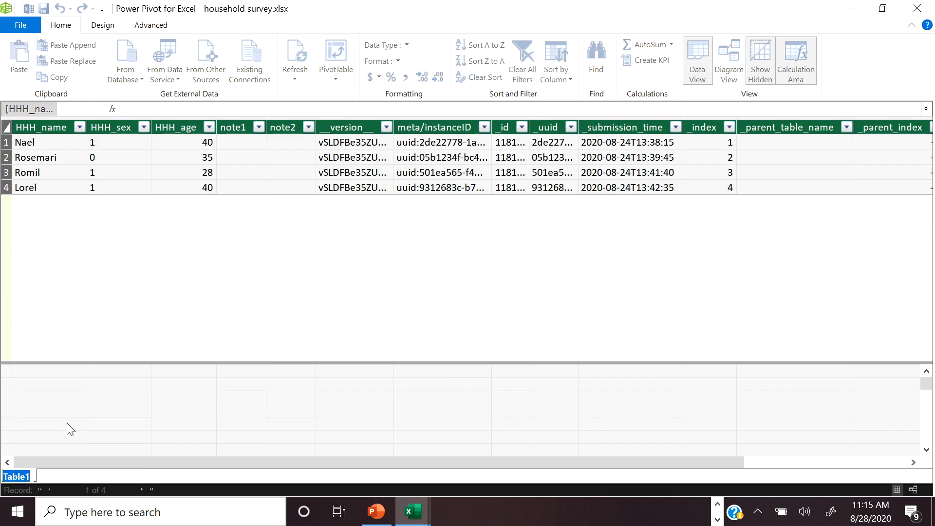
{"action": "type", "text": "HHH"}
{"action": "key", "text": "Return"}
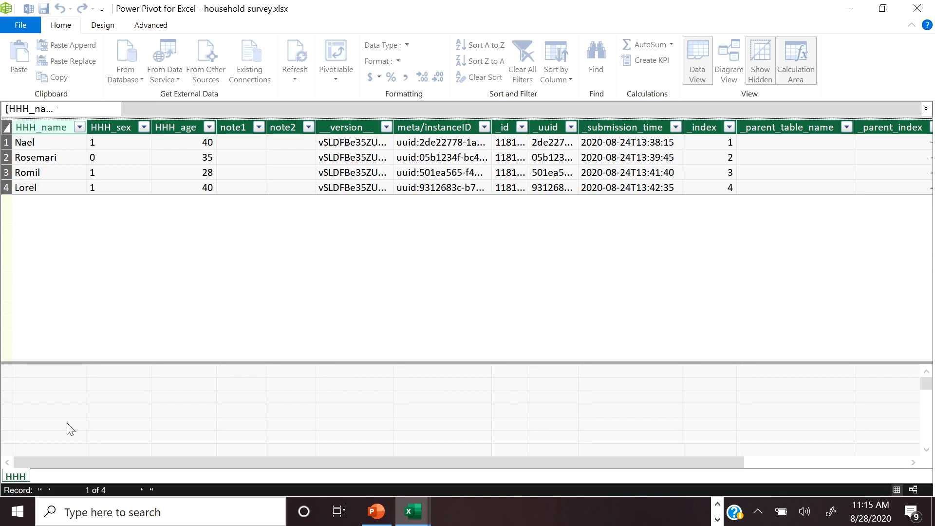
Return to the workbook and add the HH_roster data in A1:L9 to the data model as a table with headers
{"action": "left_click", "coordinate": [424, 519]}
{"action": "left_click", "coordinate": [355, 465]}
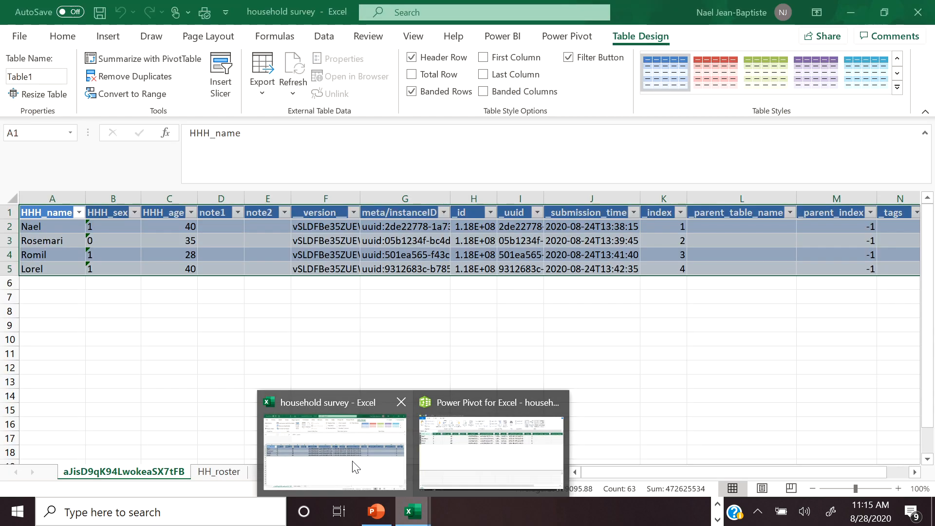
{"action": "left_click", "coordinate": [220, 476]}
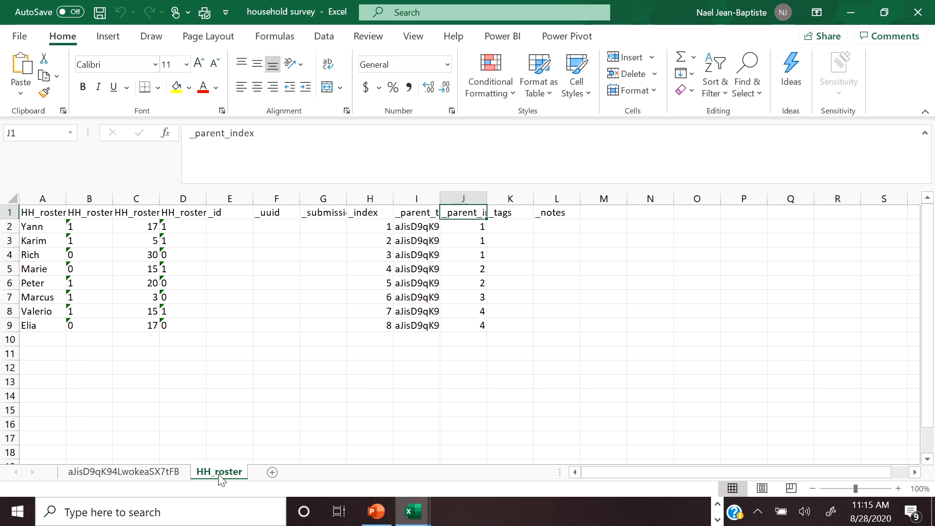
{"action": "left_click", "coordinate": [563, 38]}
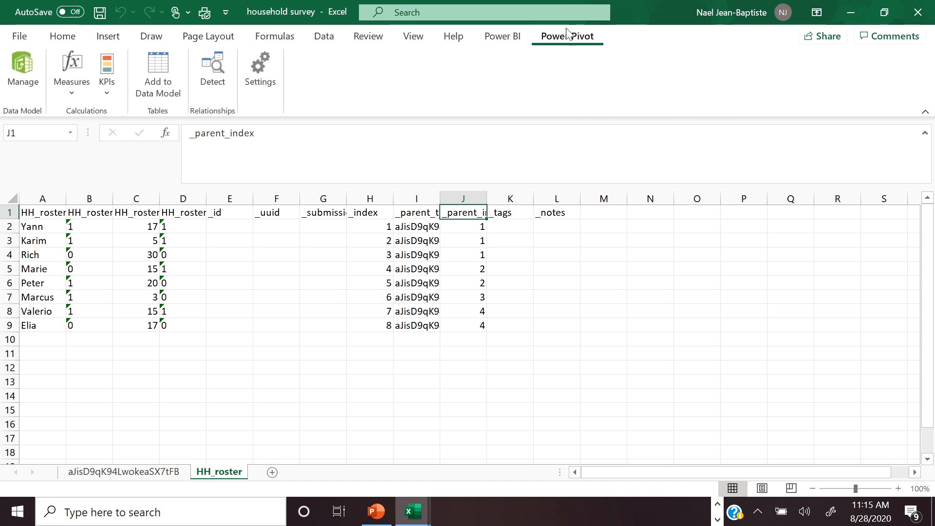
{"action": "left_click", "coordinate": [164, 69]}
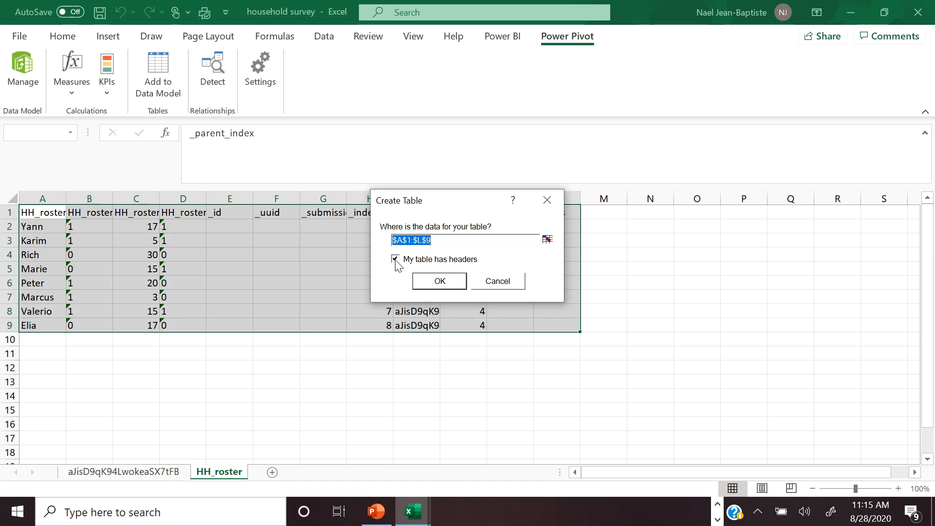
{"action": "left_click", "coordinate": [431, 285]}
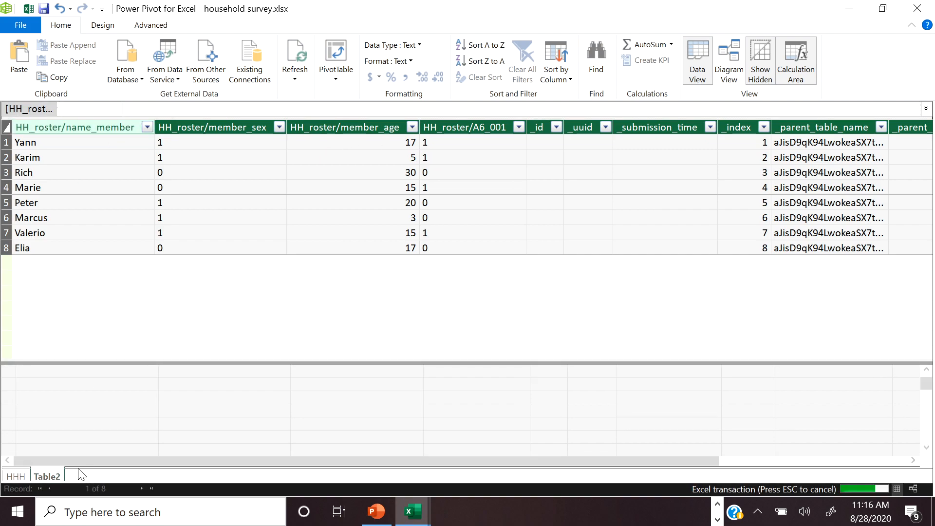
Rename the roster table in the data model as member
{"action": "right_click", "coordinate": [45, 475]}
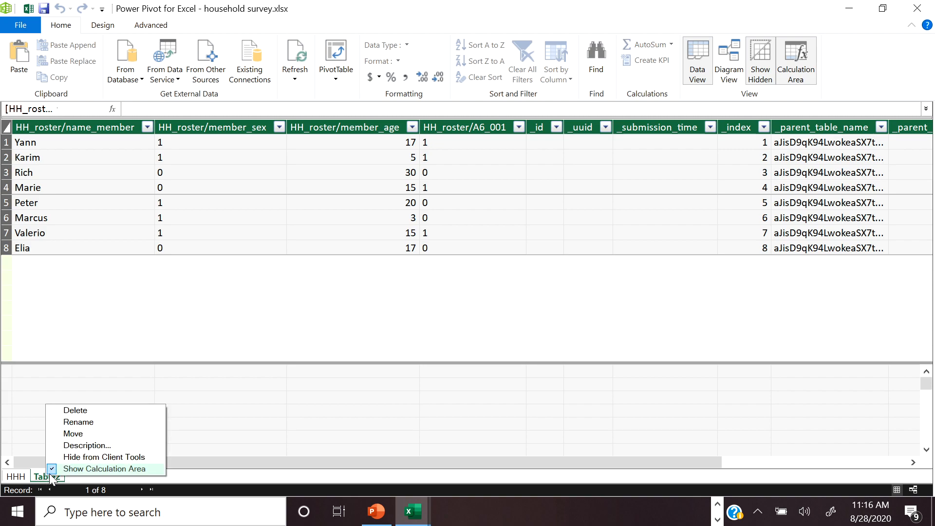
{"action": "left_click", "coordinate": [92, 420]}
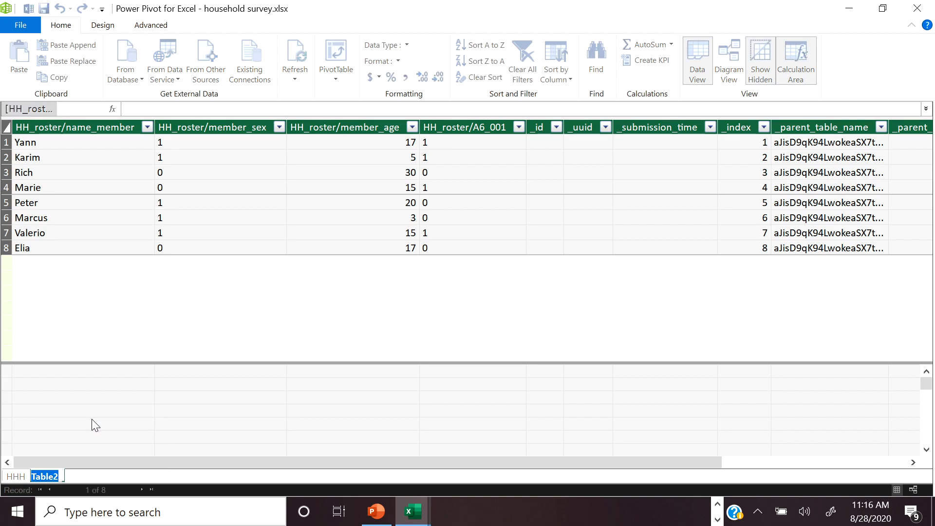
{"action": "type", "text": "member"}
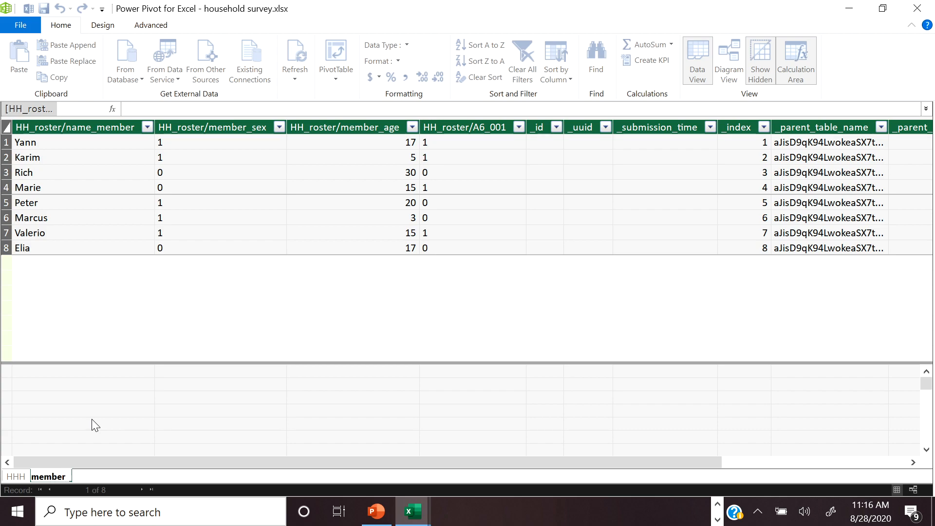
{"action": "key", "text": "Return"}
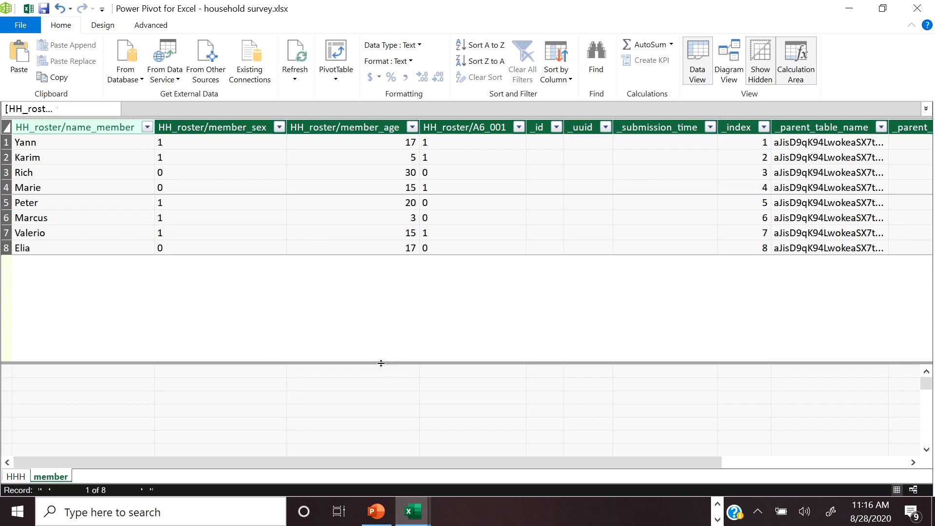
Enlarge the calculation area beneath the member table and select an empty cell in it
{"action": "left_click_drag", "start_coordinate": [378, 363], "coordinate": [390, 307]}
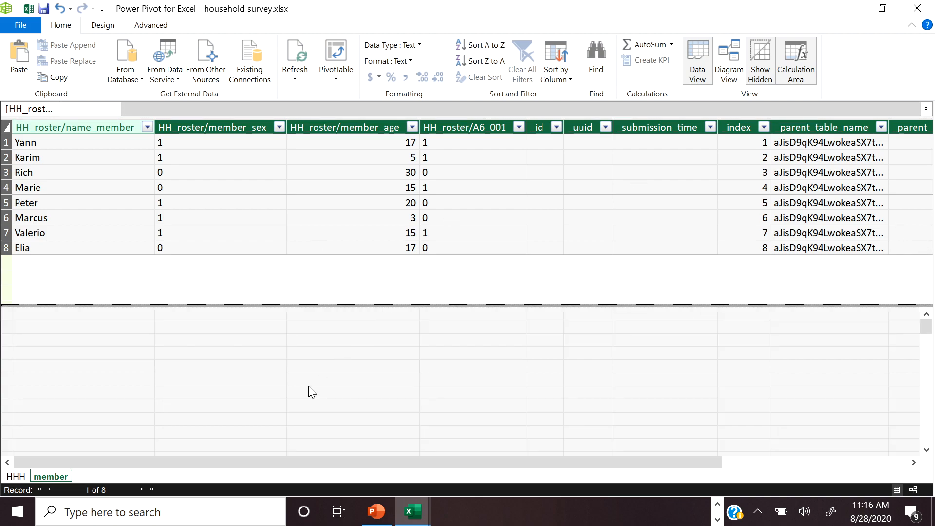
{"action": "left_click", "coordinate": [112, 339]}
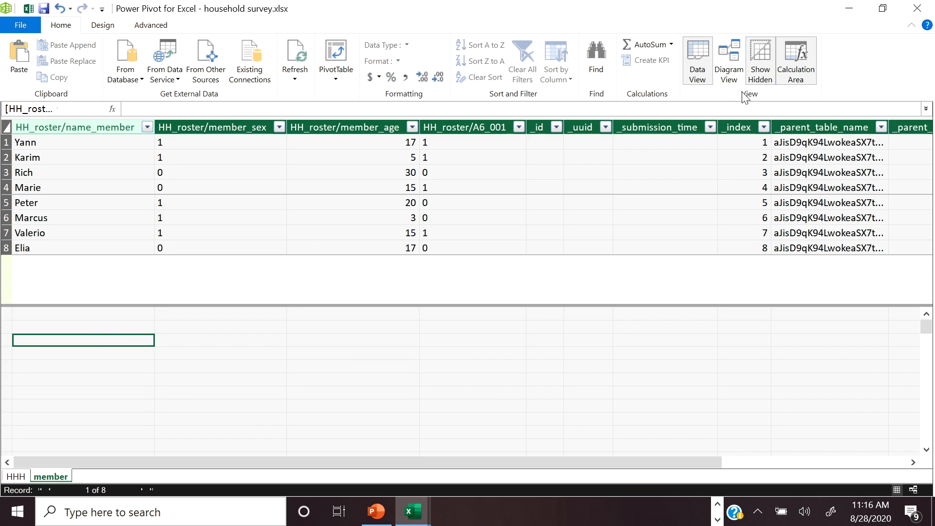
Show the data model as a diagram and lengthen the HHH and member table boxes to fit all their fields
{"action": "left_click", "coordinate": [729, 66]}
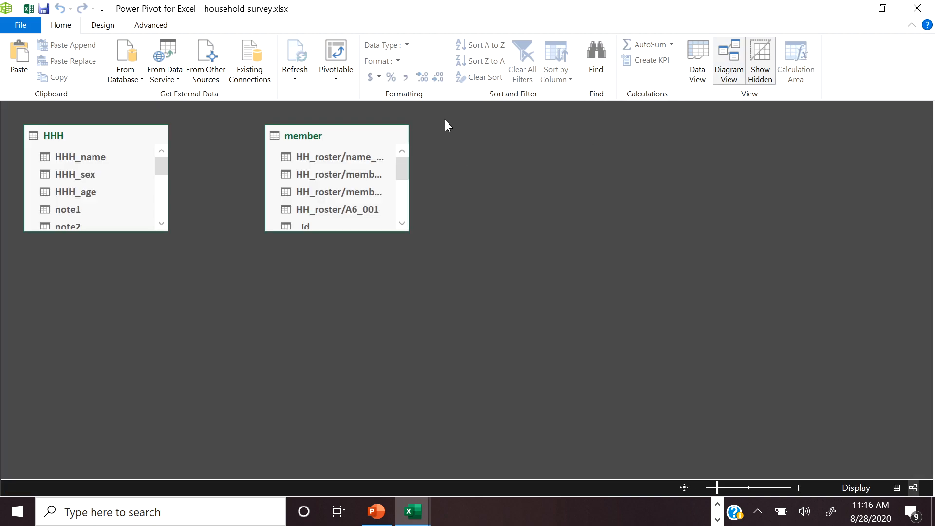
{"action": "left_click_drag", "start_coordinate": [75, 233], "coordinate": [71, 385]}
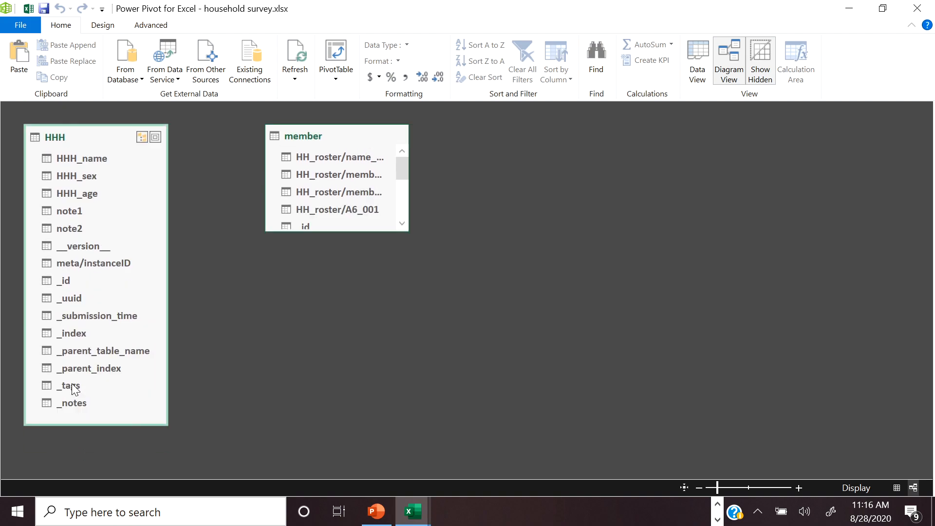
{"action": "left_click", "coordinate": [346, 230]}
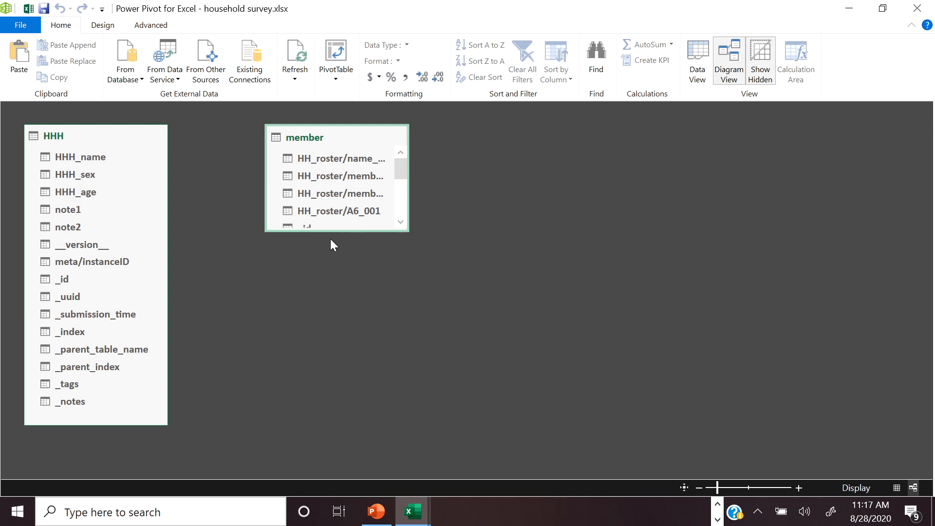
{"action": "left_click_drag", "start_coordinate": [330, 231], "coordinate": [293, 423]}
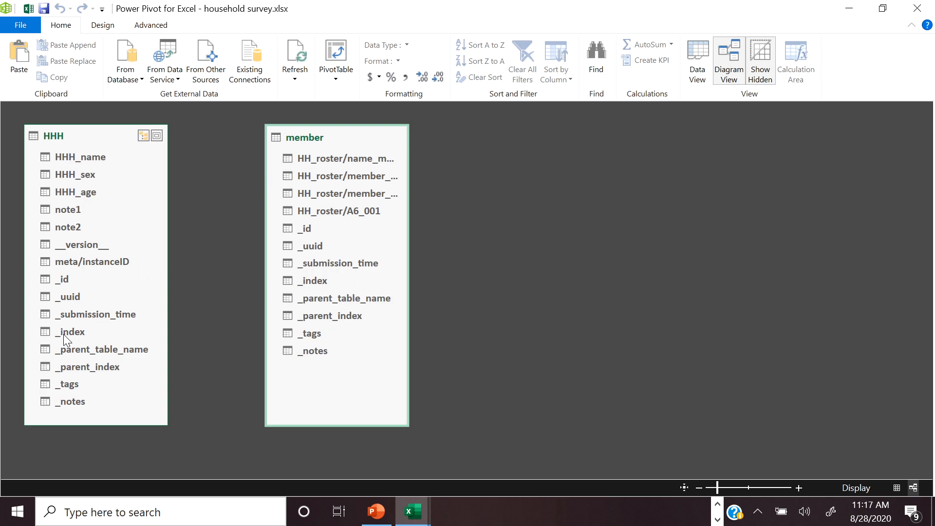
Relate _index in the HHH table to _parent_index in the member table, and shorten and reposition the member box in the diagram
{"action": "left_click_drag", "start_coordinate": [65, 332], "coordinate": [331, 316]}
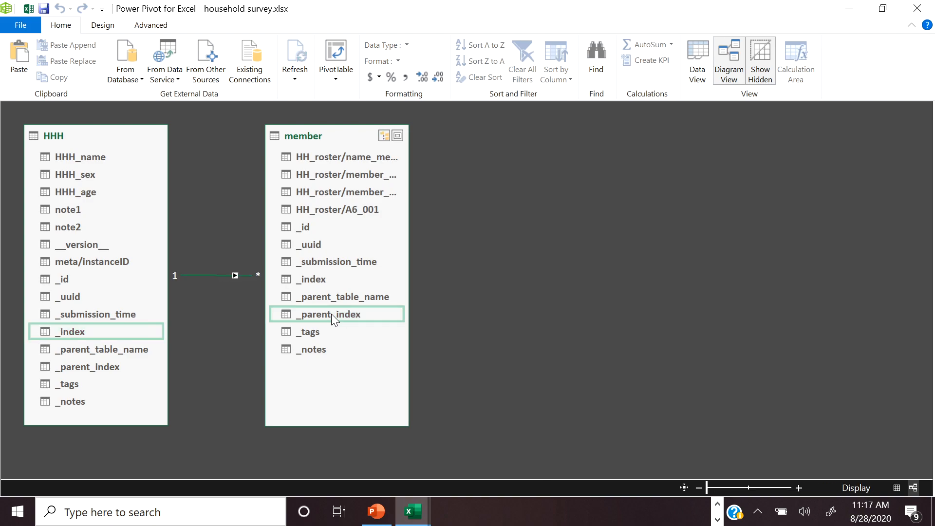
{"action": "left_click", "coordinate": [338, 423]}
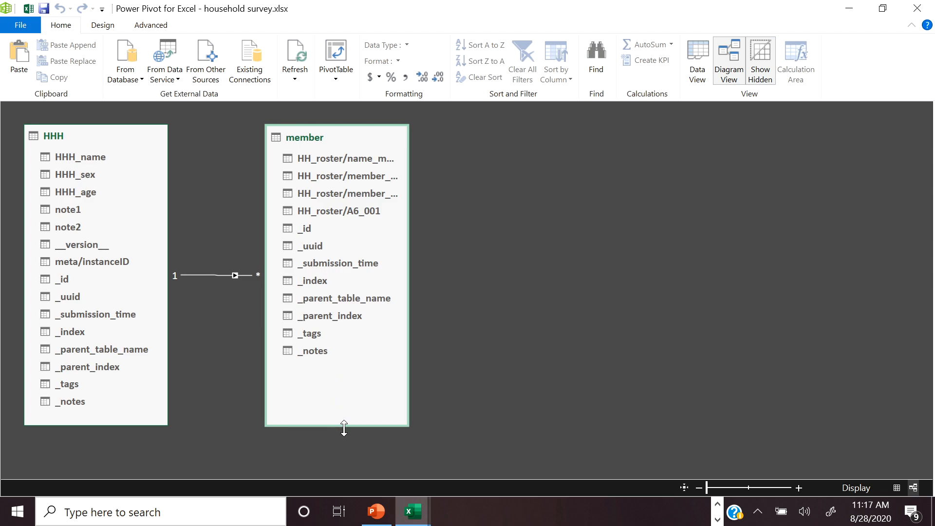
{"action": "left_click_drag", "start_coordinate": [343, 426], "coordinate": [341, 383]}
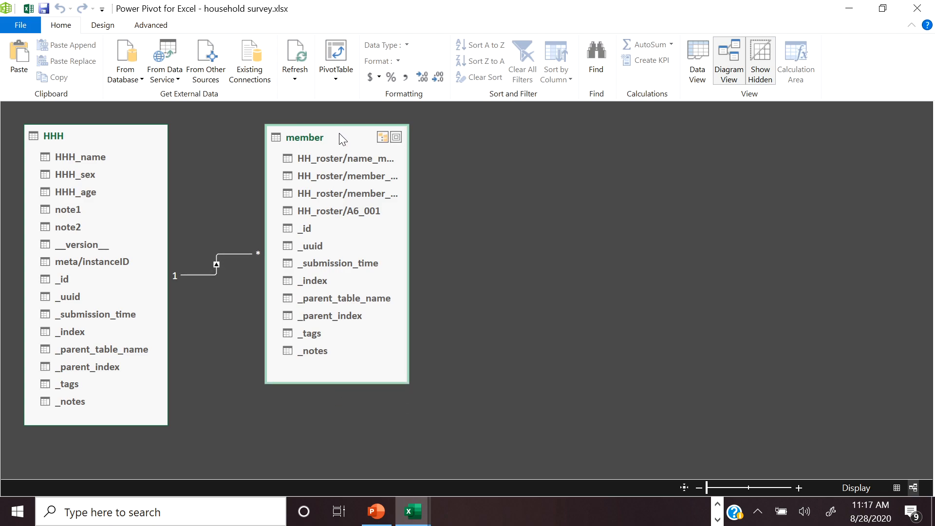
{"action": "left_click_drag", "start_coordinate": [338, 133], "coordinate": [415, 210]}
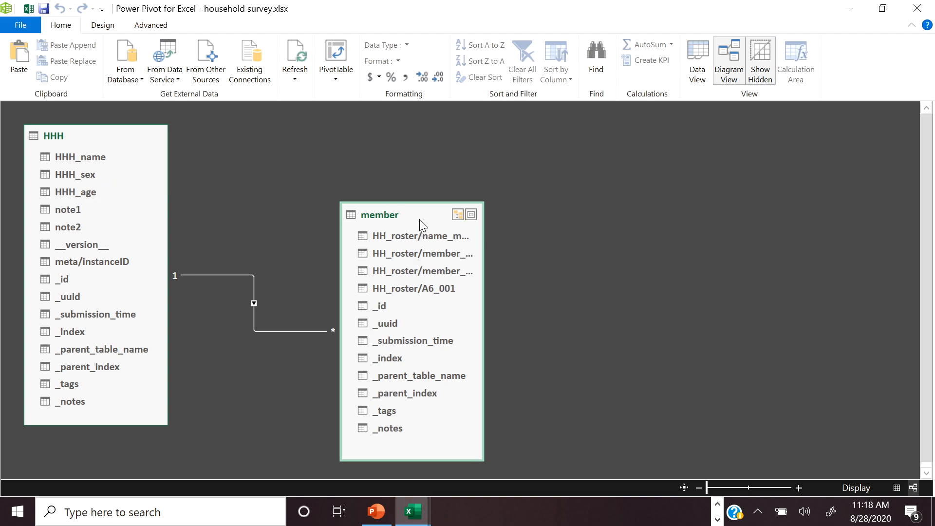
{"action": "left_click_drag", "start_coordinate": [419, 215], "coordinate": [383, 209]}
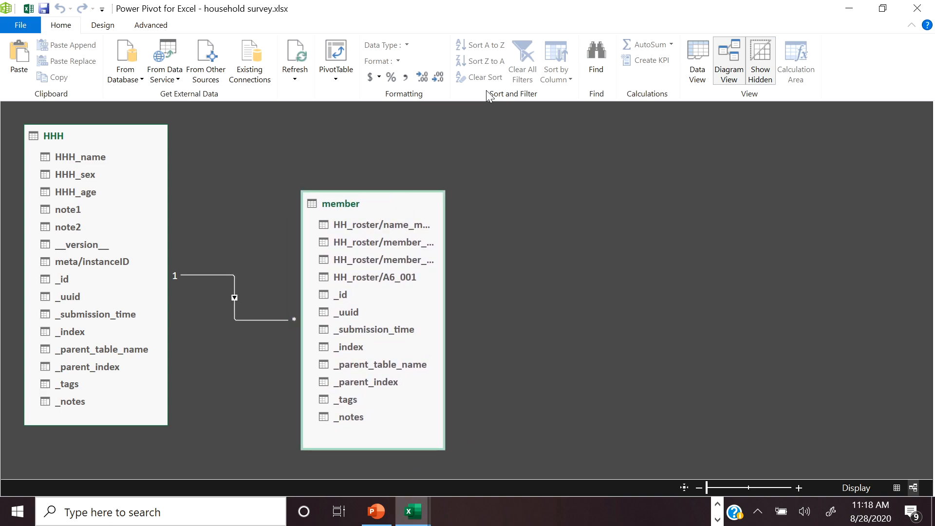
Switch the model back to the data grid and add a new column named hhh_head at the end of the member table
{"action": "left_click", "coordinate": [697, 52]}
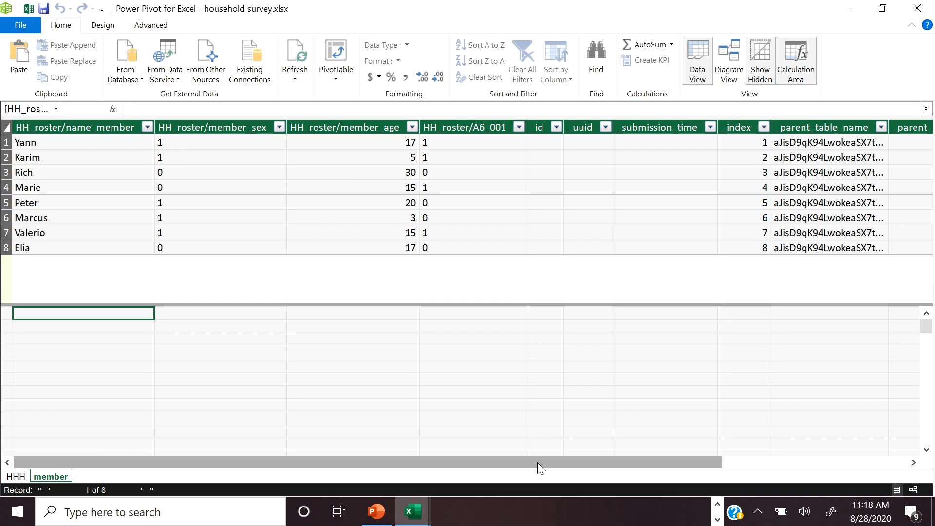
{"action": "left_click_drag", "start_coordinate": [537, 463], "coordinate": [825, 492]}
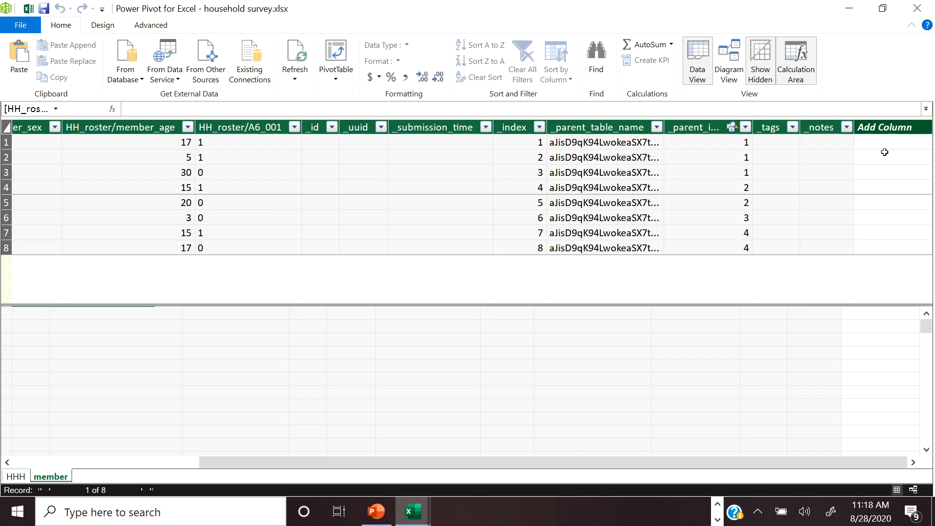
{"action": "double_click", "coordinate": [882, 127]}
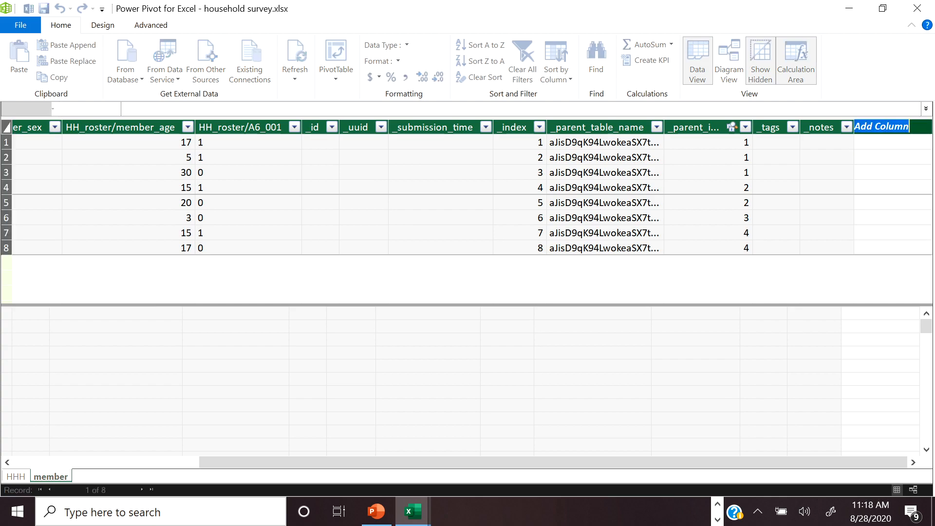
{"action": "key", "text": "BackSpace"}
{"action": "type", "text": "hH"}
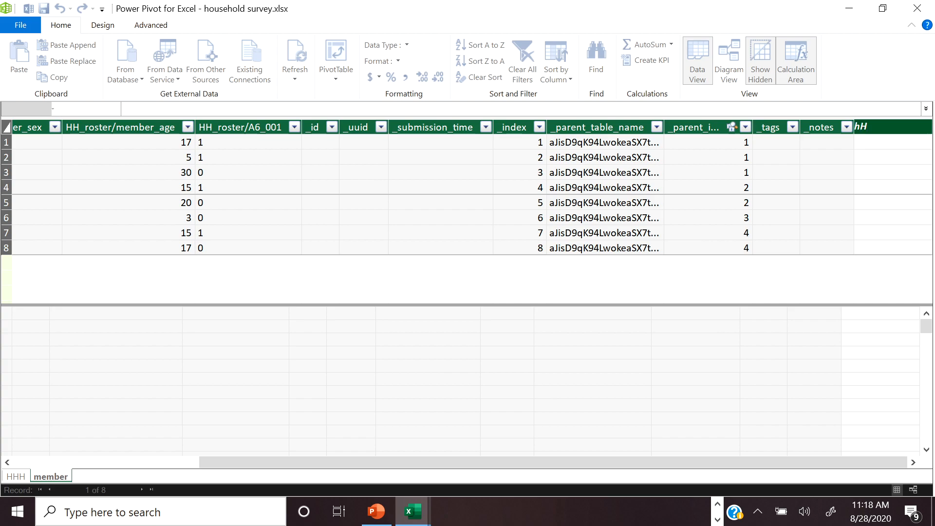
{"action": "key", "text": "BackSpace"}
{"action": "type", "text": "hhh_head"}
{"action": "key", "text": "Return"}
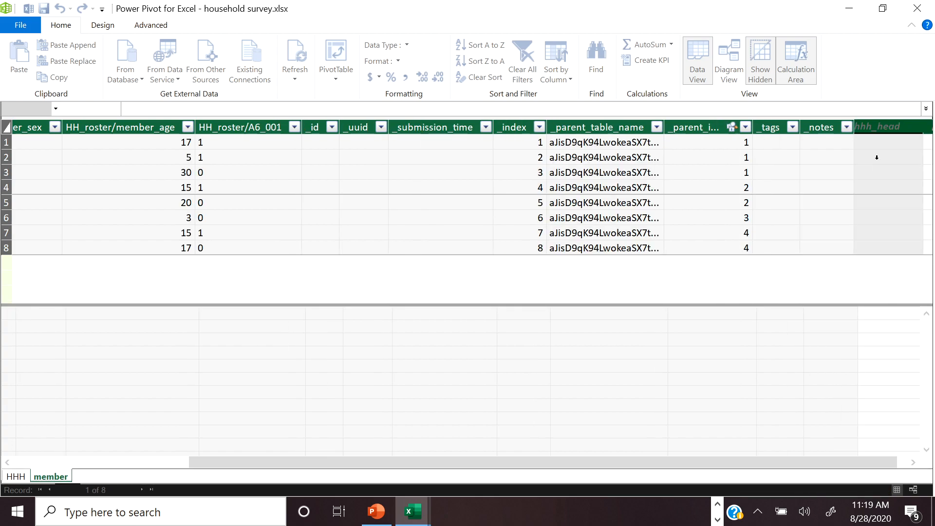
Fill the hhh_head column with the formula =RELATED(HHH[HHH_name])
{"action": "type", "text": "="}
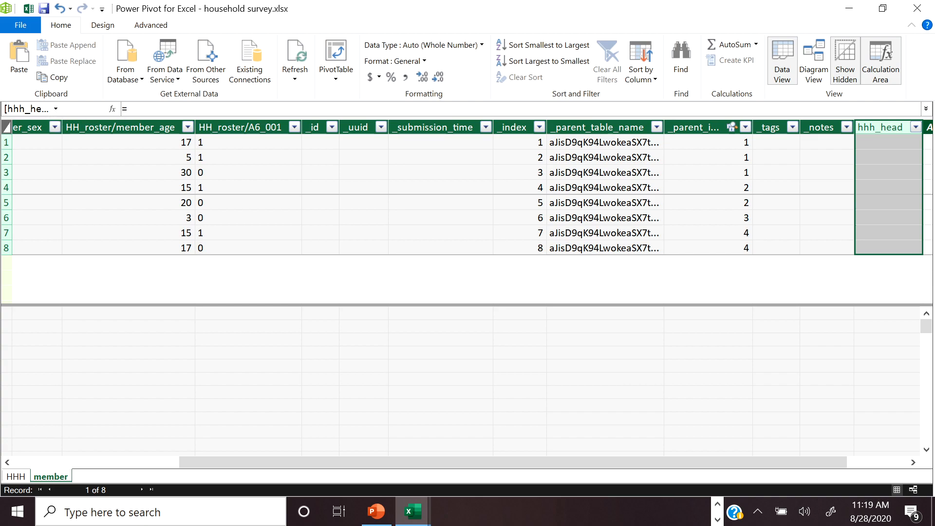
{"action": "left_click", "coordinate": [128, 109]}
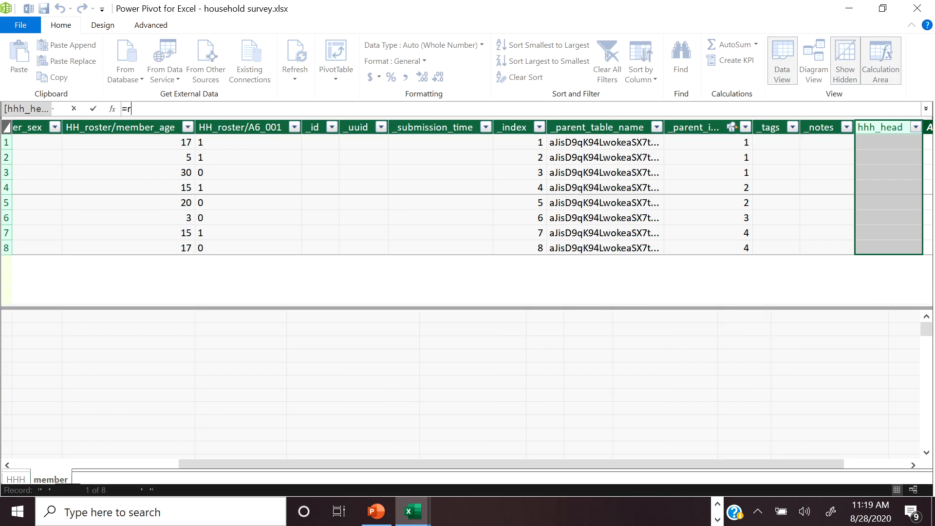
{"action": "type", "text": "re"}
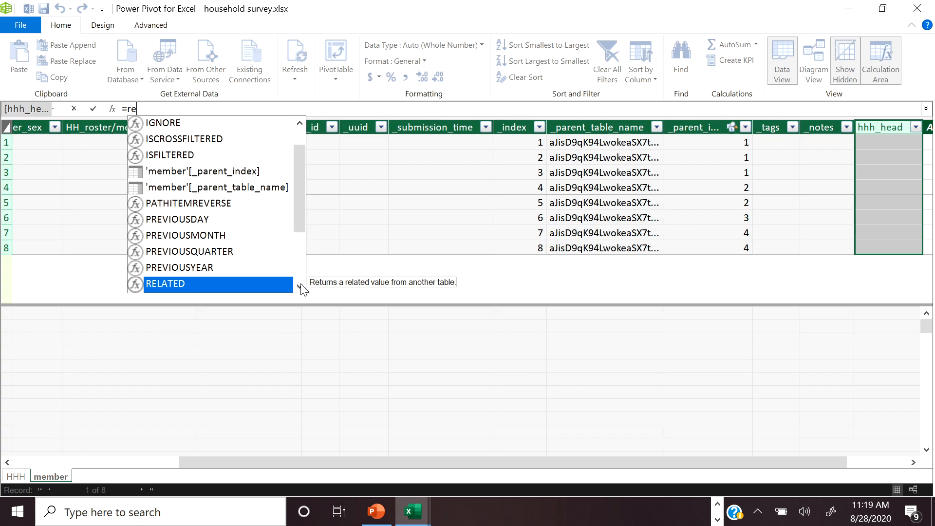
{"action": "double_click", "coordinate": [262, 282]}
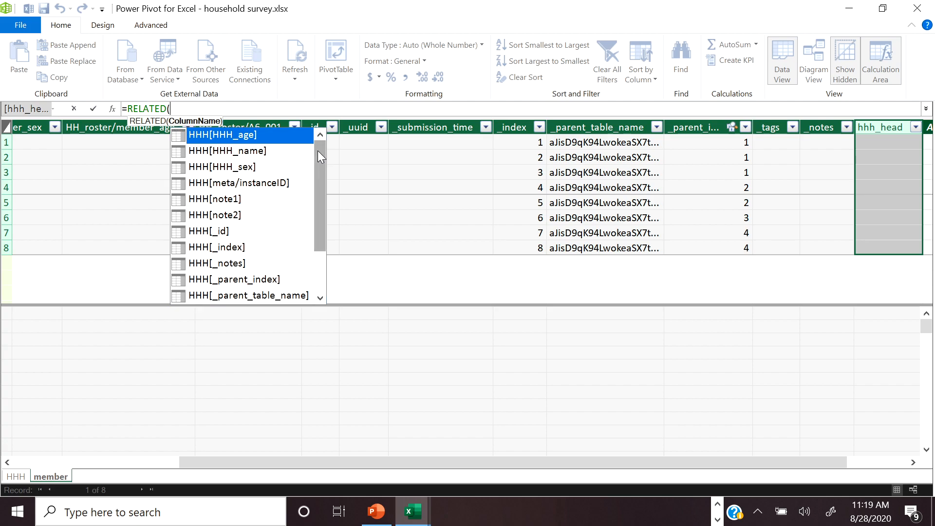
{"action": "left_click_drag", "start_coordinate": [319, 150], "coordinate": [309, 189]}
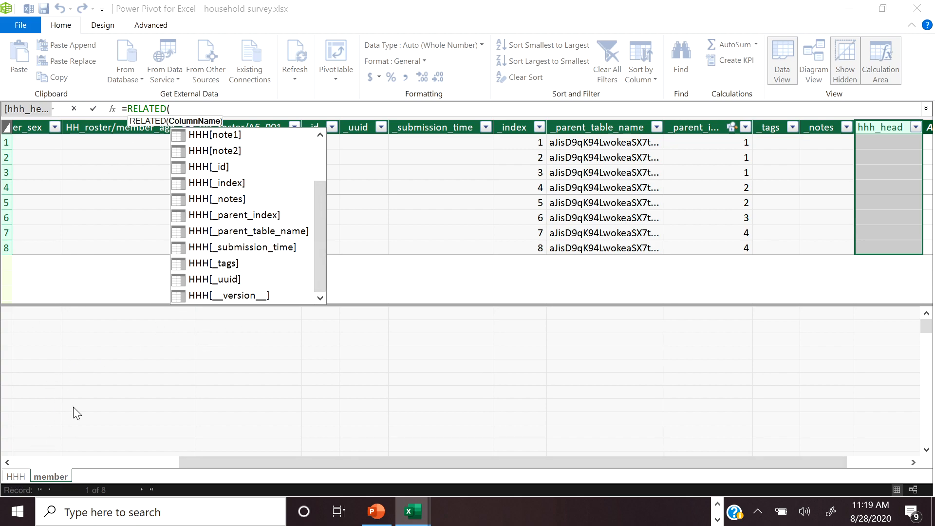
{"action": "left_click_drag", "start_coordinate": [320, 229], "coordinate": [326, 154]}
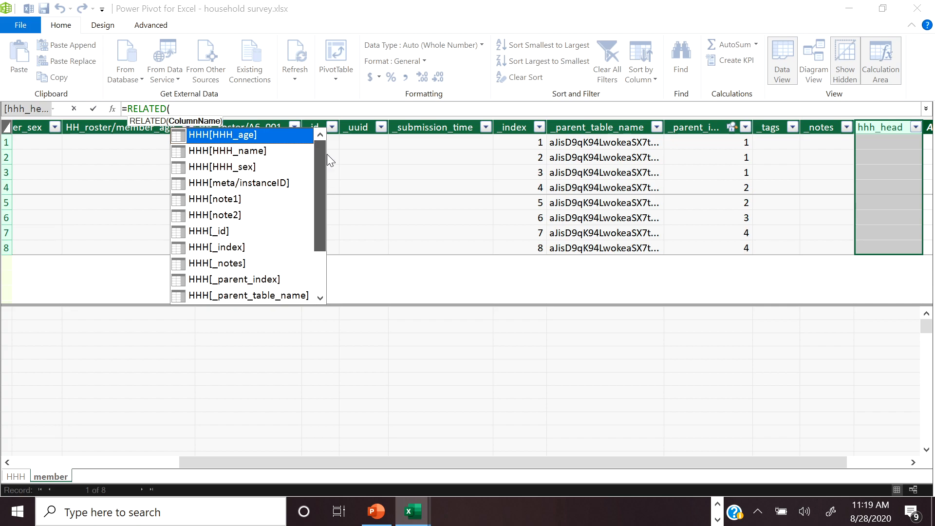
{"action": "double_click", "coordinate": [206, 151]}
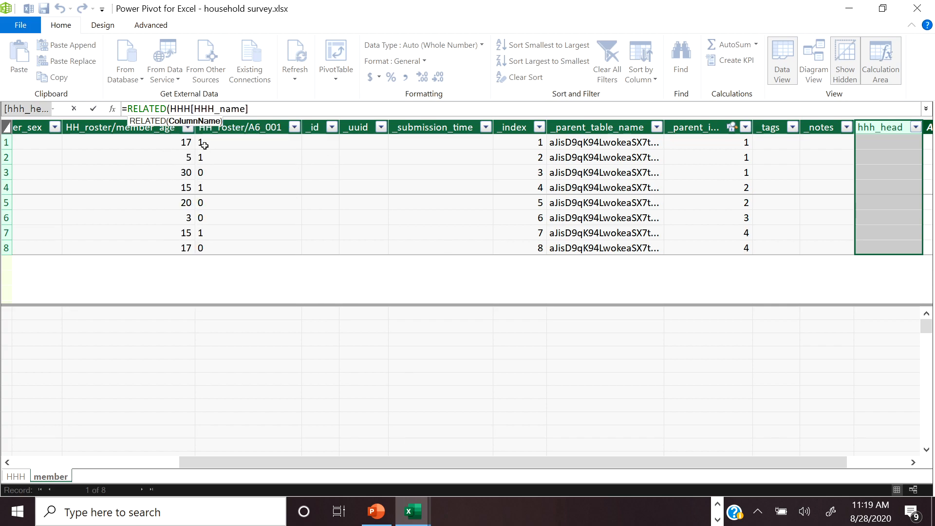
{"action": "type", "text": ")"}
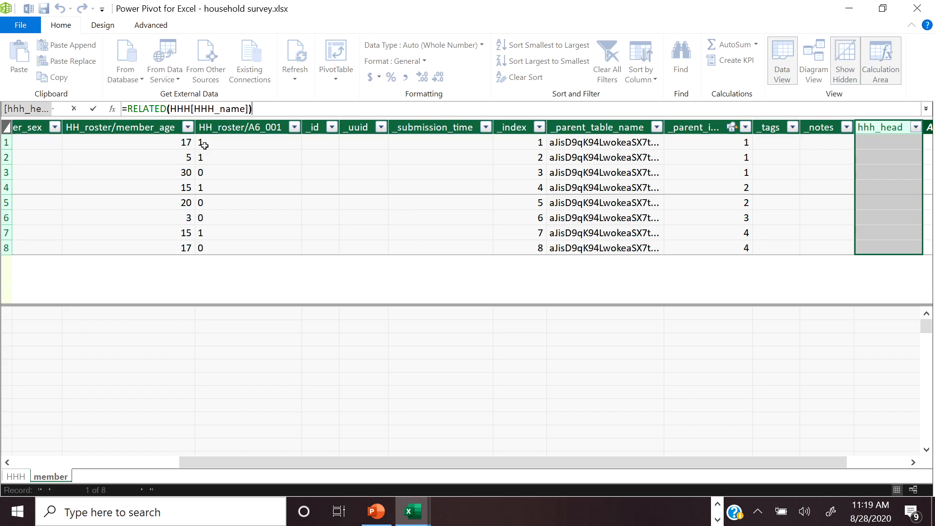
{"action": "key", "text": "Return"}
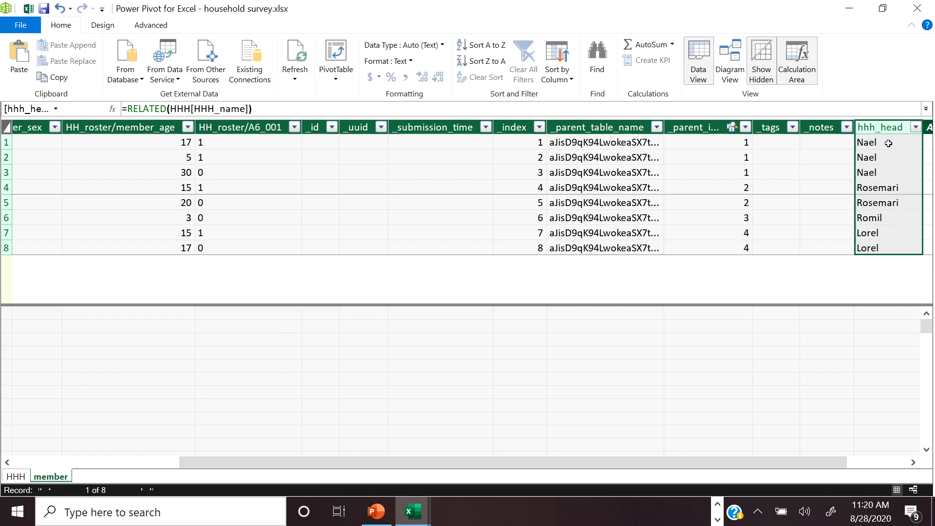
{"action": "left_click_drag", "start_coordinate": [790, 461], "coordinate": [876, 434]}
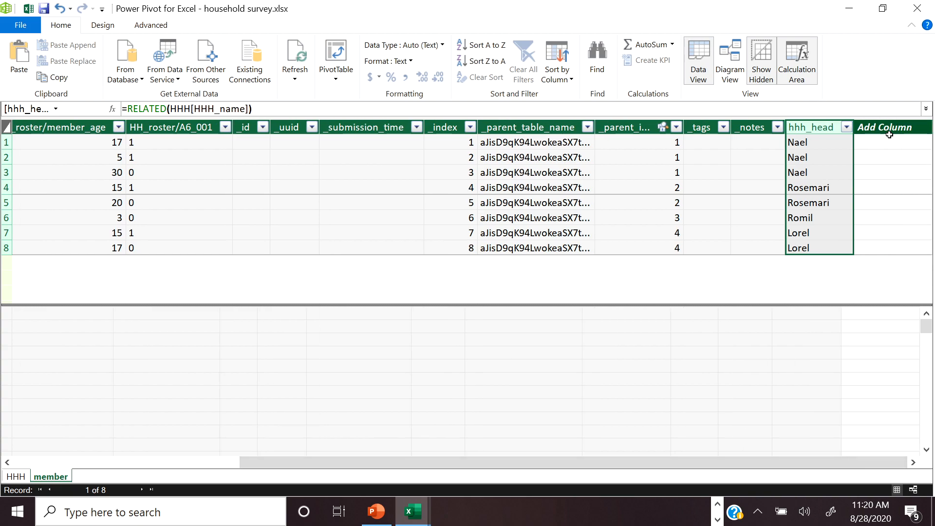
{"action": "left_click", "coordinate": [881, 130]}
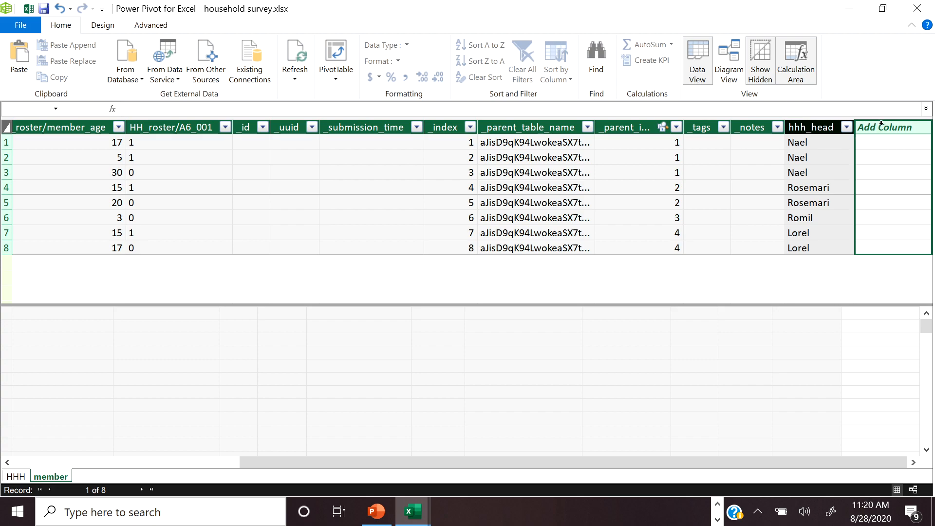
{"action": "left_click", "coordinate": [910, 198]}
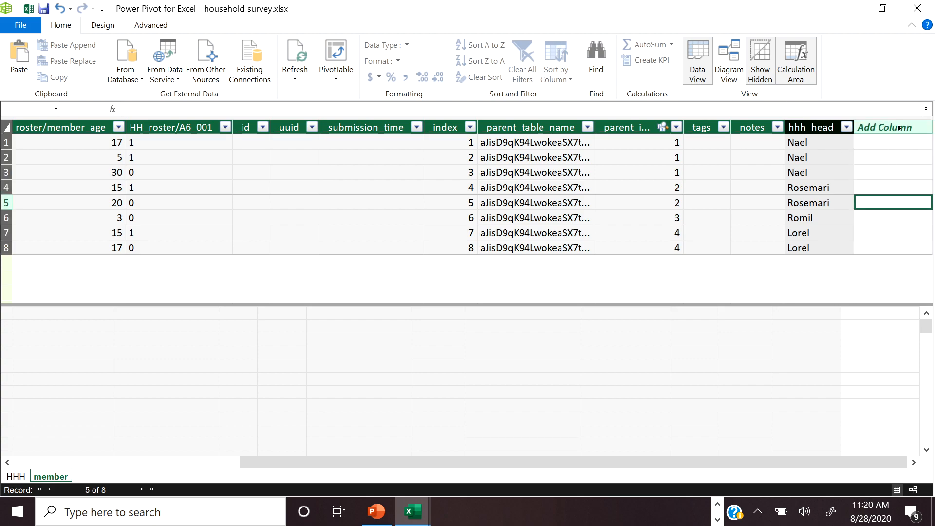
{"action": "left_click", "coordinate": [899, 127]}
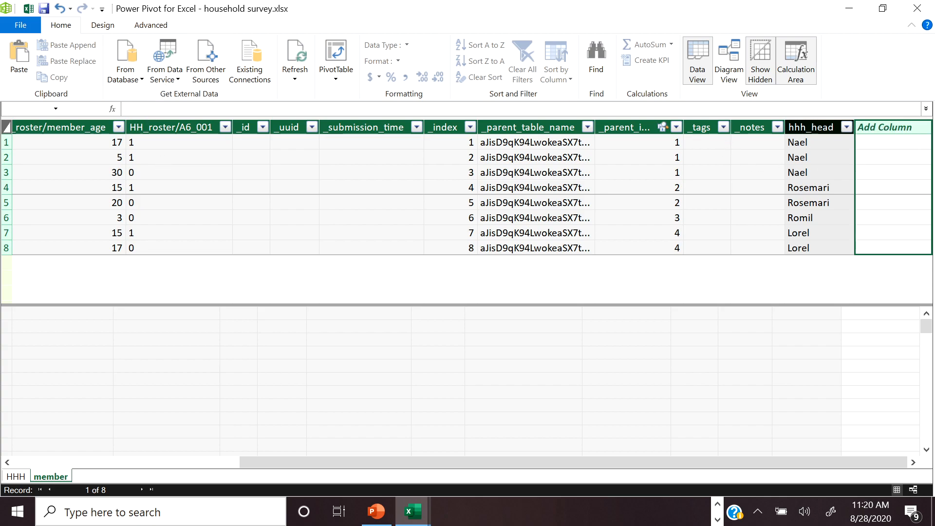
{"action": "left_click", "coordinate": [178, 109]}
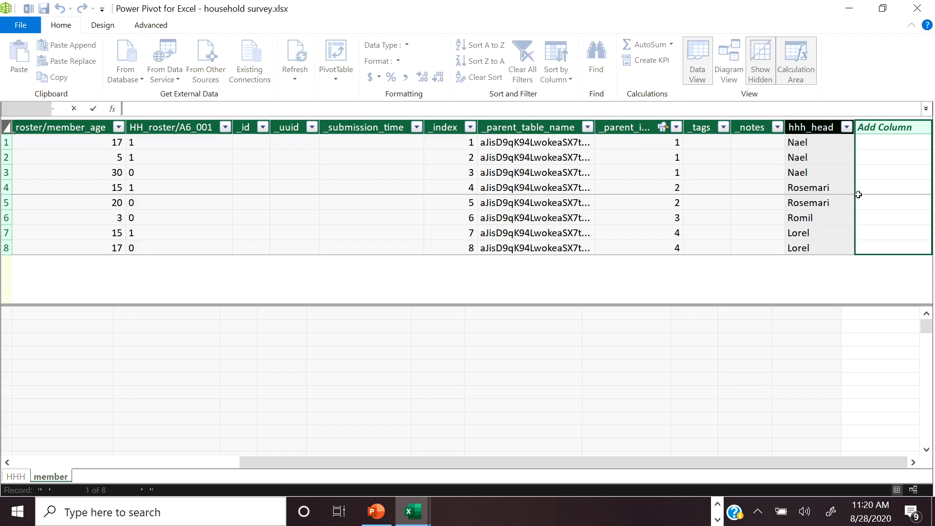
{"action": "left_click", "coordinate": [866, 126]}
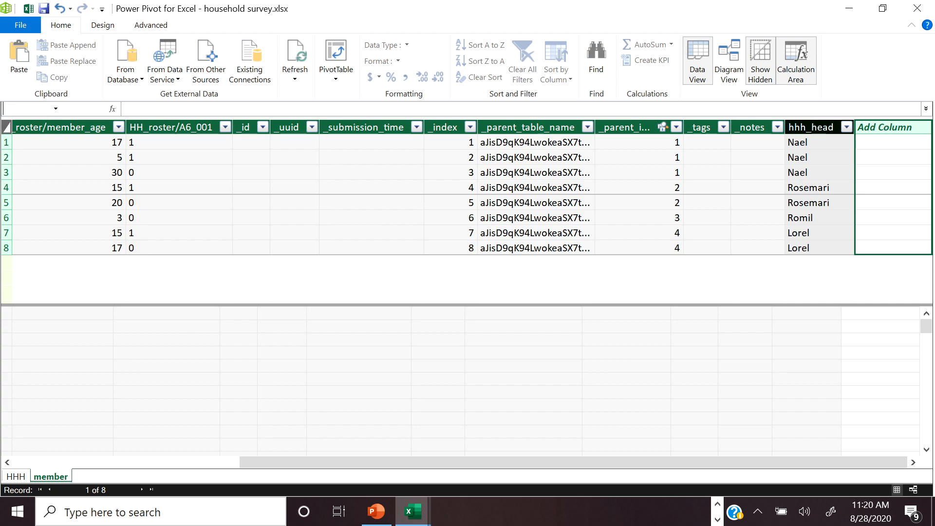
{"action": "left_click", "coordinate": [56, 108]}
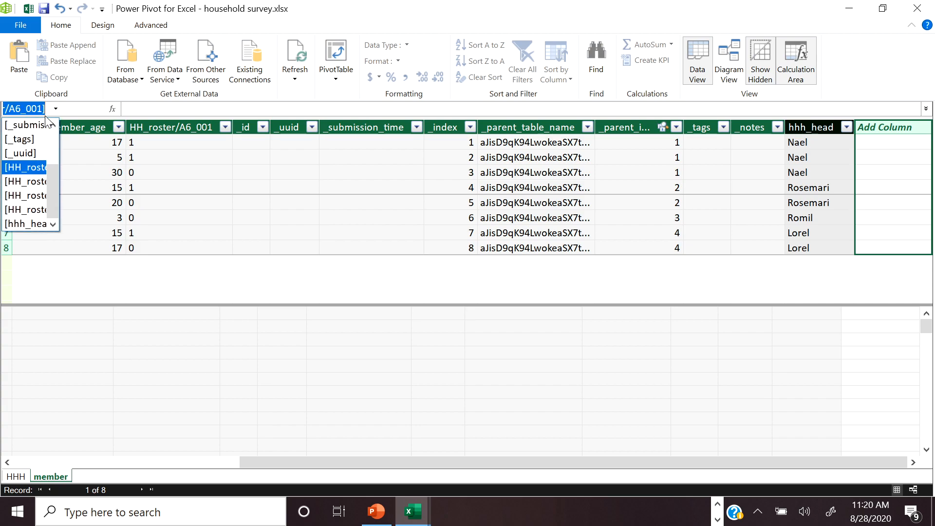
{"action": "left_click", "coordinate": [56, 108]}
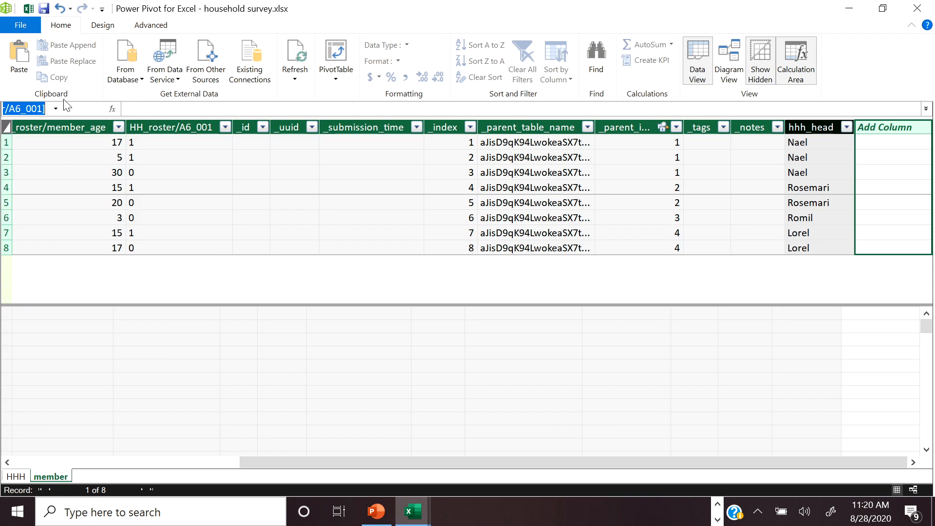
{"action": "left_click", "coordinate": [26, 108]}
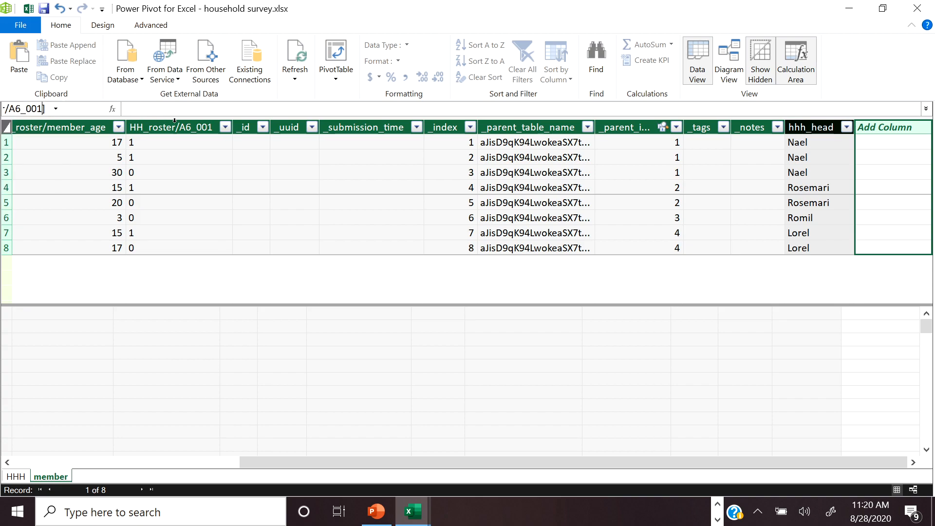
{"action": "left_click", "coordinate": [133, 108]}
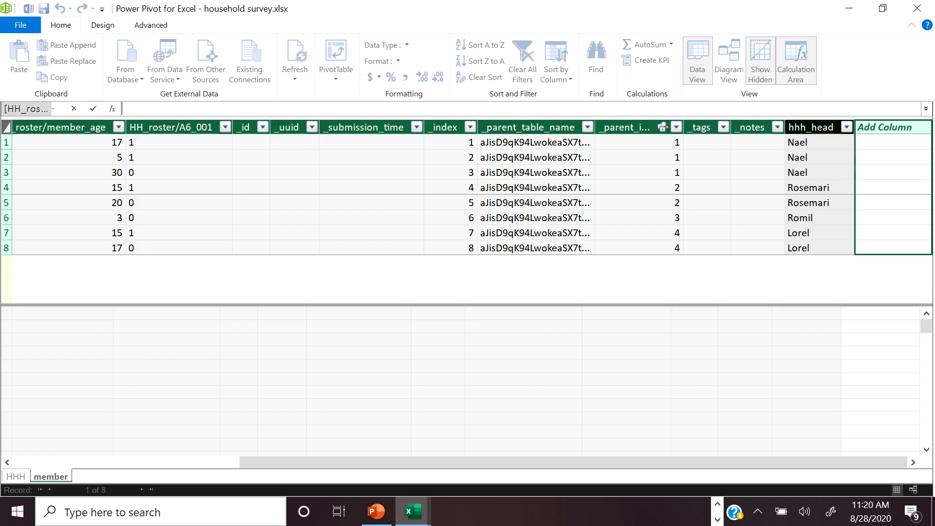
{"action": "left_click", "coordinate": [800, 157]}
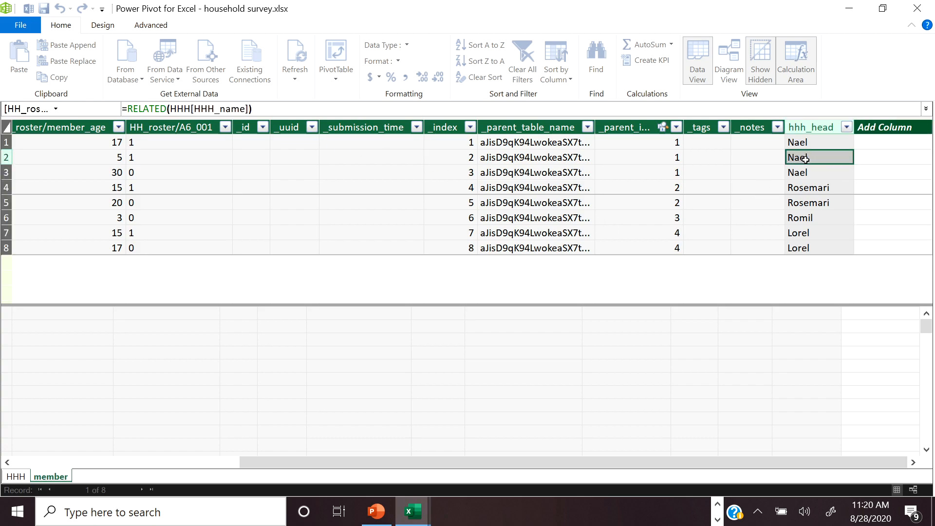
Add another new column named HHH_age after hhh_head in the member table
{"action": "right_click", "coordinate": [863, 127]}
{"action": "left_click", "coordinate": [872, 137]}
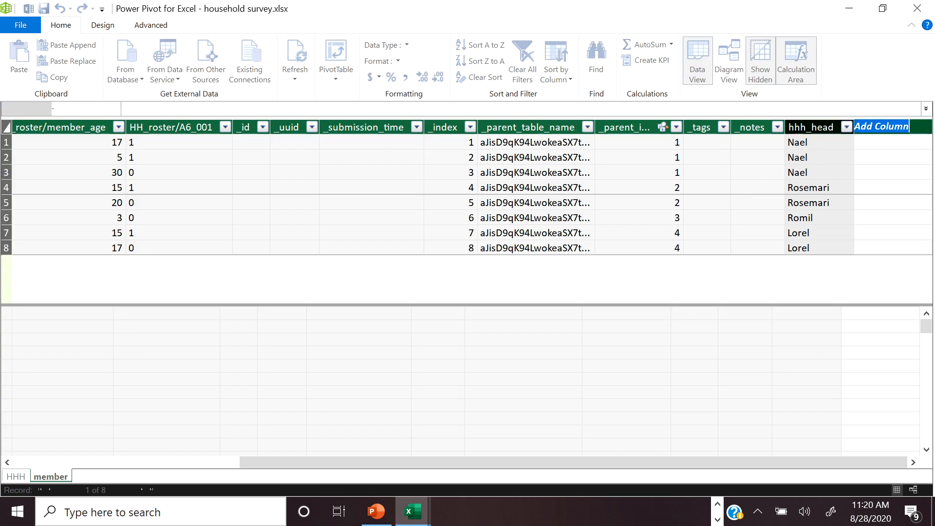
{"action": "key", "text": "BackSpace"}
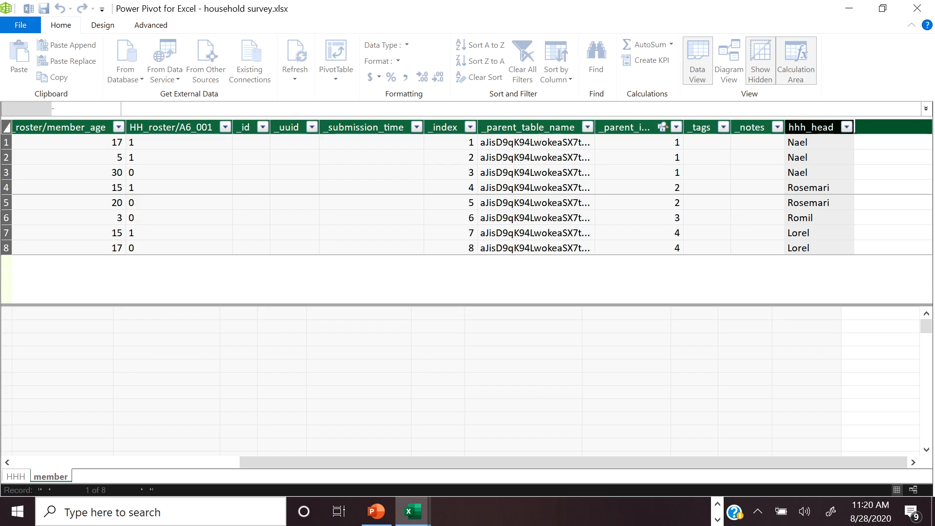
{"action": "type", "text": "HHH_age"}
{"action": "key", "text": "Return"}
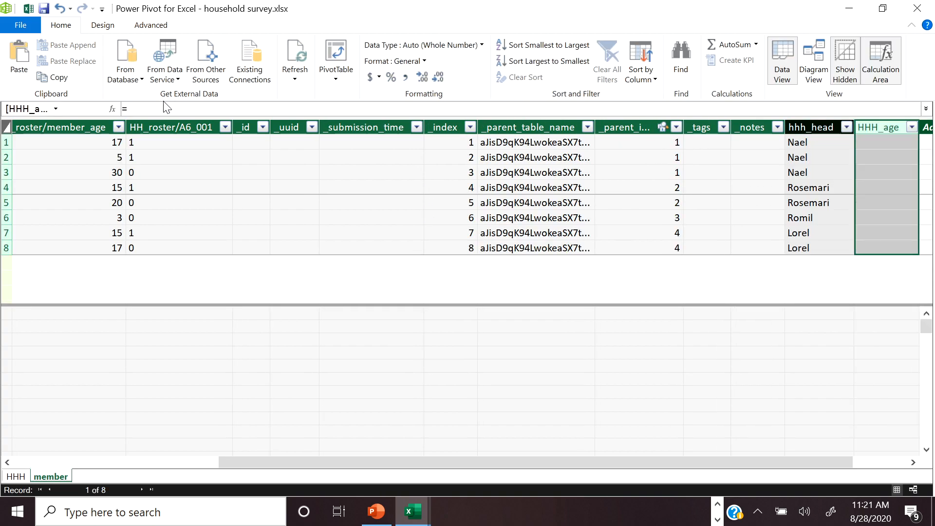
Fill the HHH_age column of the member table with the formula =RELATED(HHH[HHH_age])
{"action": "type", "text": "="}
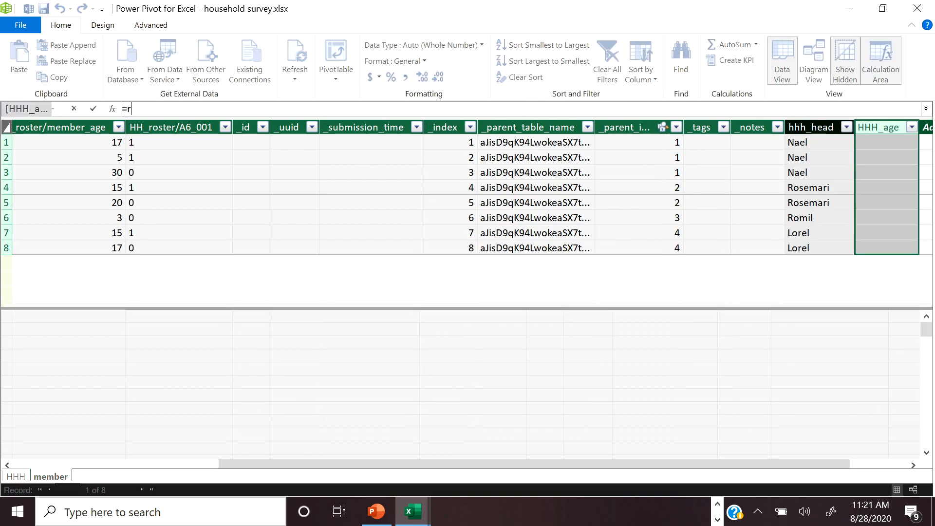
{"action": "type", "text": "re"}
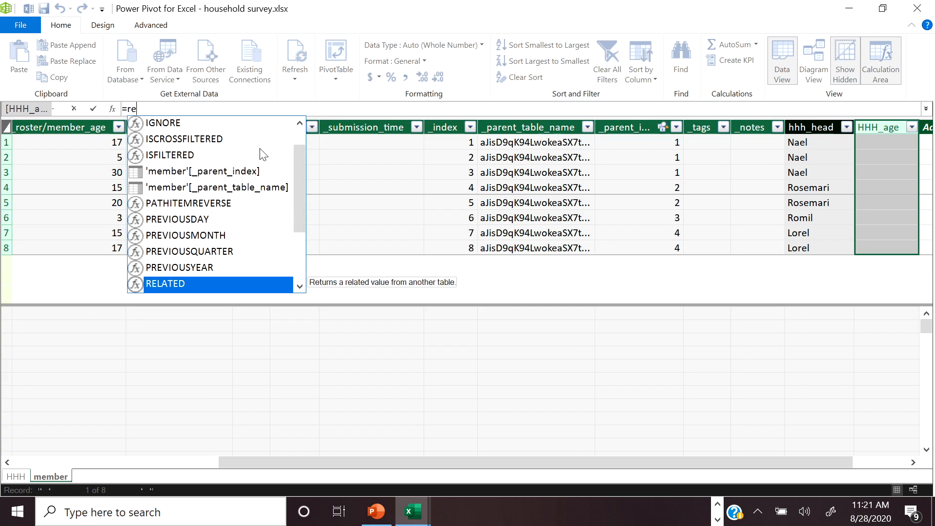
{"action": "double_click", "coordinate": [165, 279]}
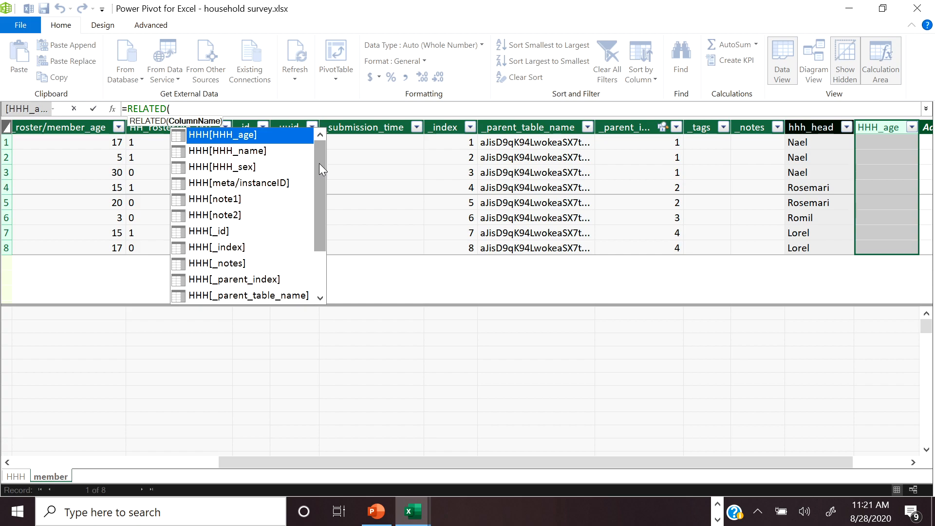
{"action": "double_click", "coordinate": [233, 130]}
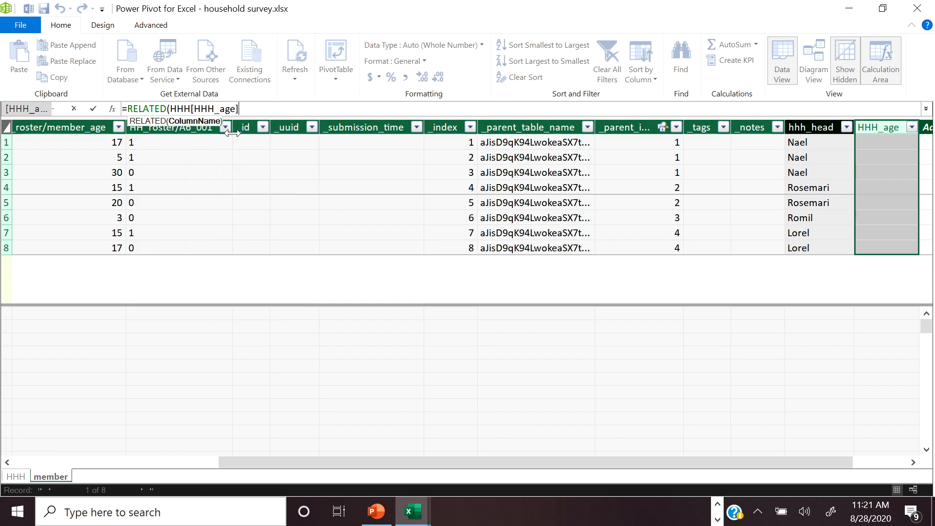
{"action": "type", "text": ")"}
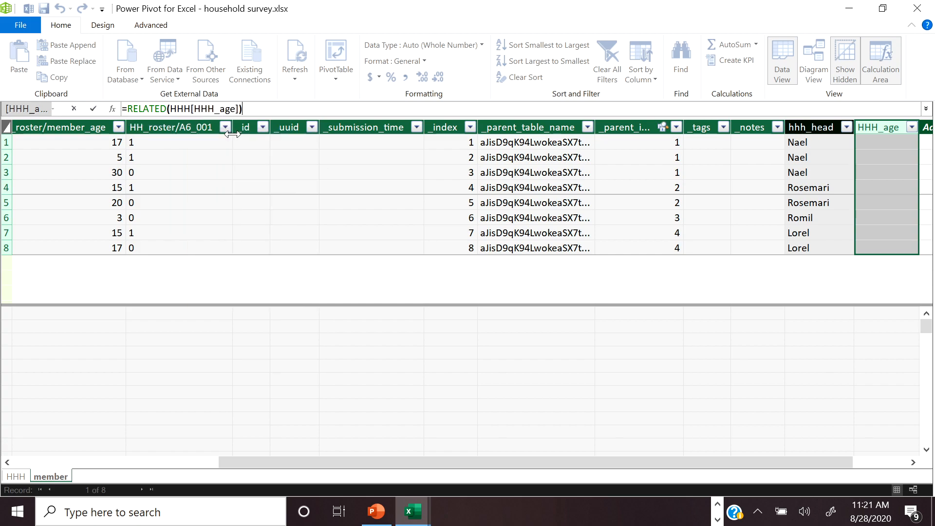
{"action": "key", "text": "Return"}
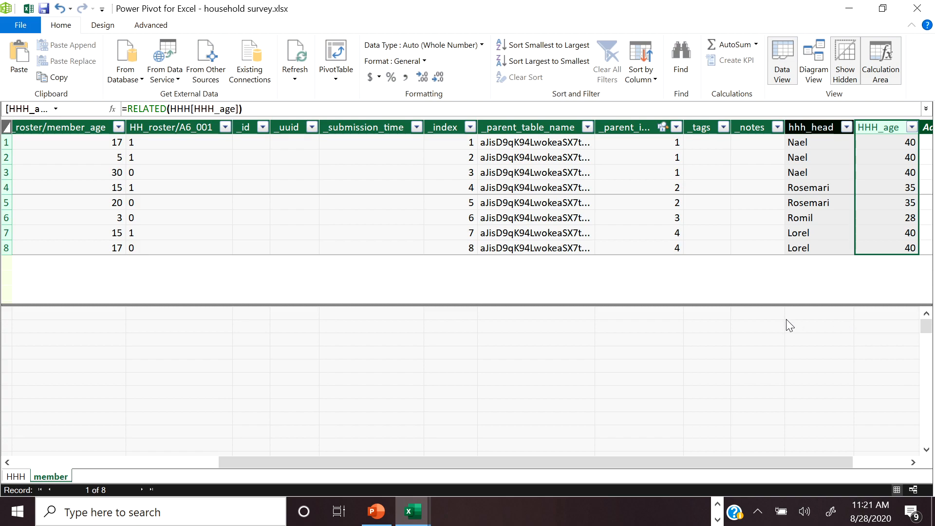
Create a measure average:=AVERAGE(HHH[HHH_age]) in the first calculation area cell below the HHH_age column
{"action": "left_click_drag", "start_coordinate": [814, 464], "coordinate": [862, 474]}
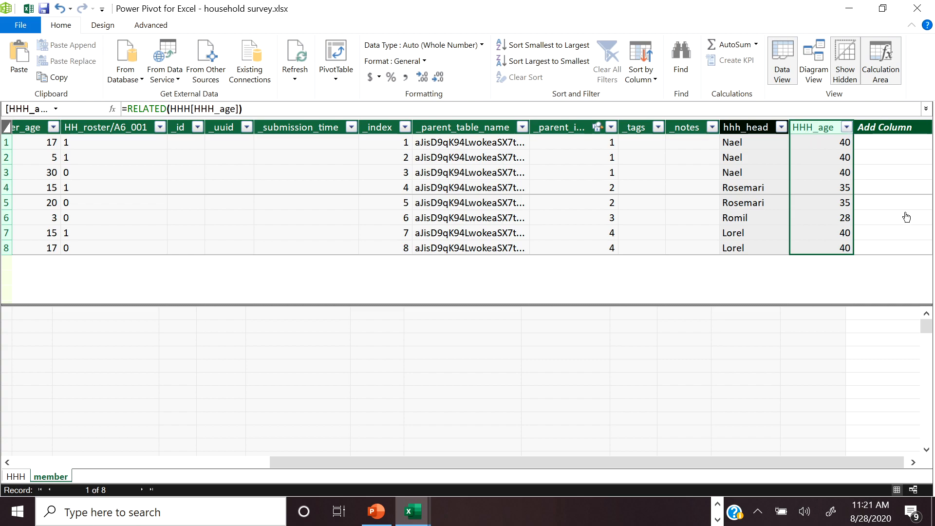
{"action": "left_click", "coordinate": [804, 316]}
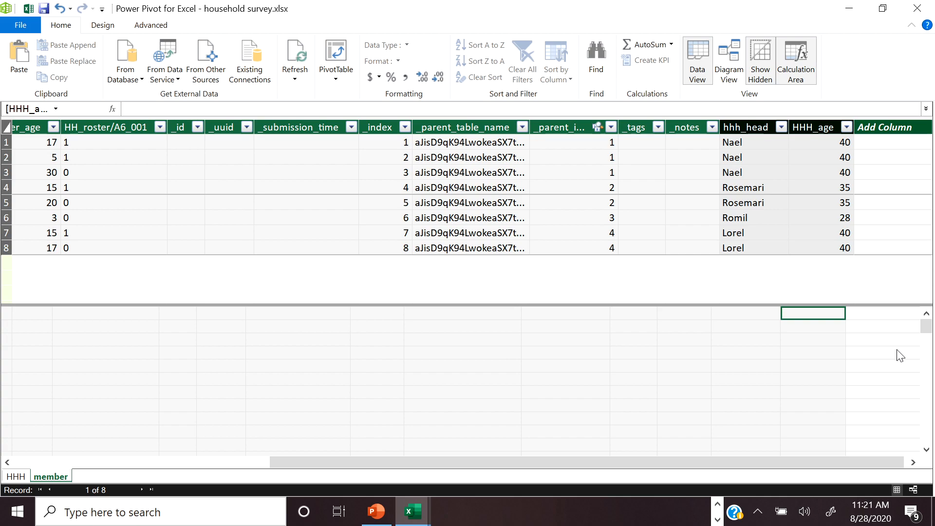
{"action": "type", "text": "av"}
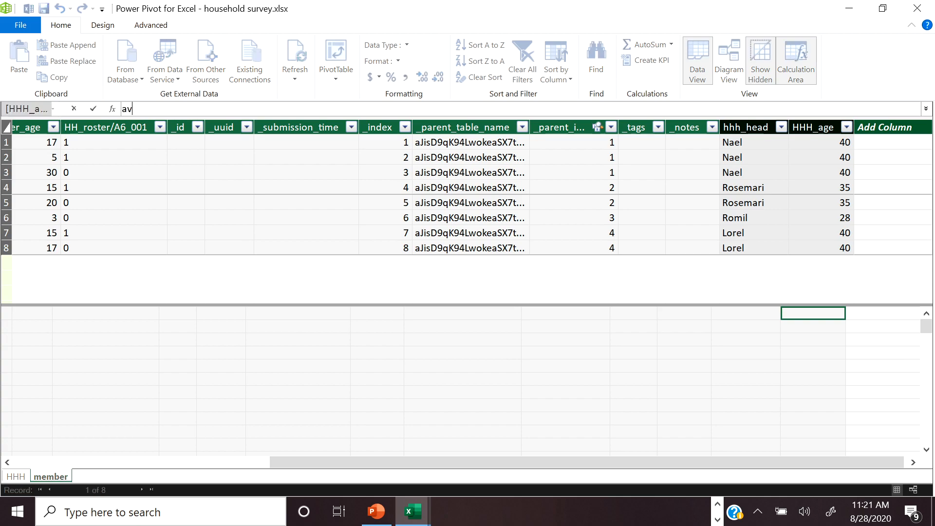
{"action": "type", "text": "erage:=av"}
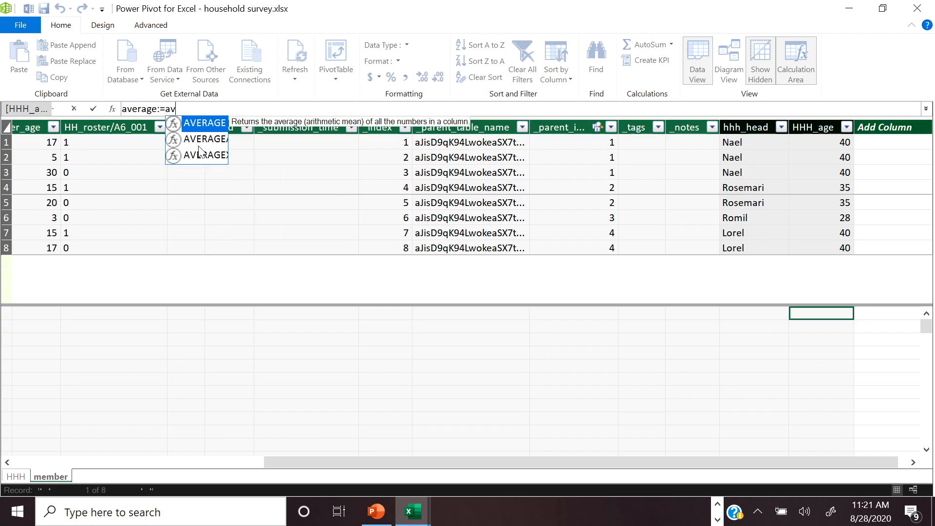
{"action": "double_click", "coordinate": [194, 124]}
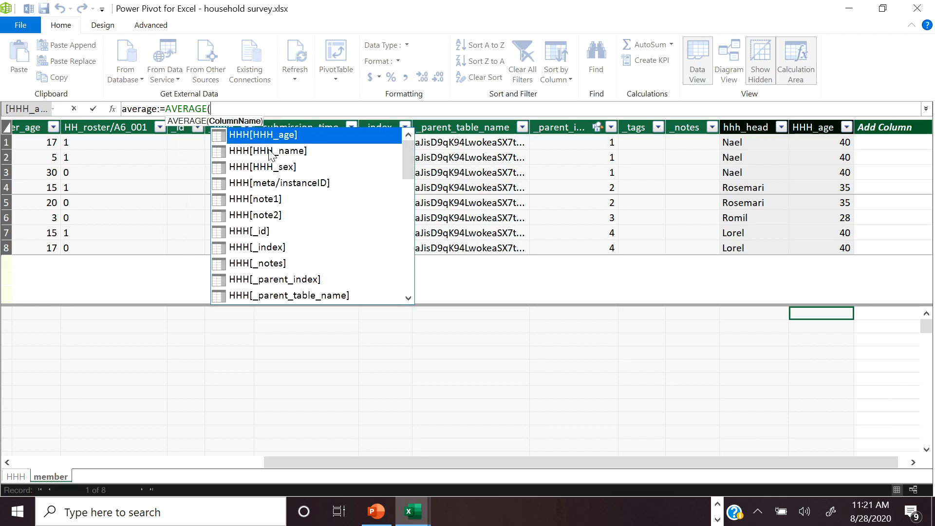
{"action": "double_click", "coordinate": [259, 134]}
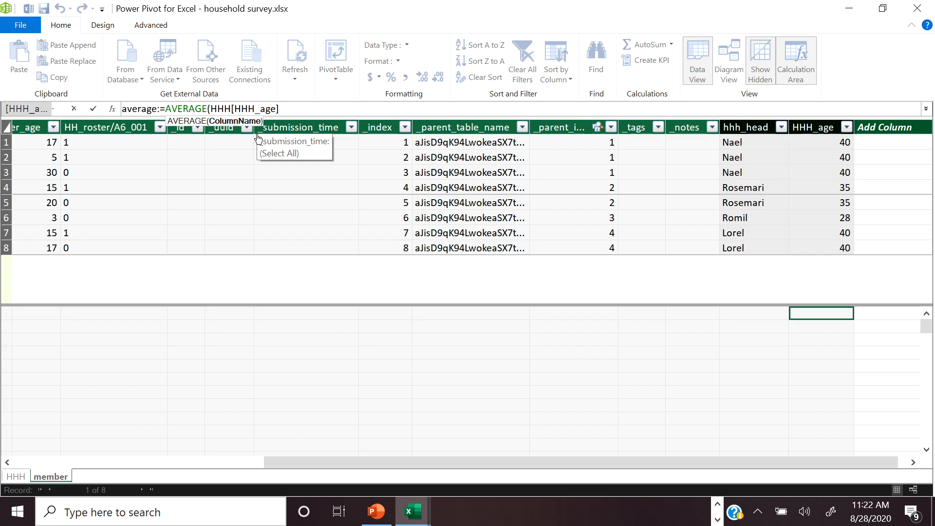
{"action": "type", "text": ")"}
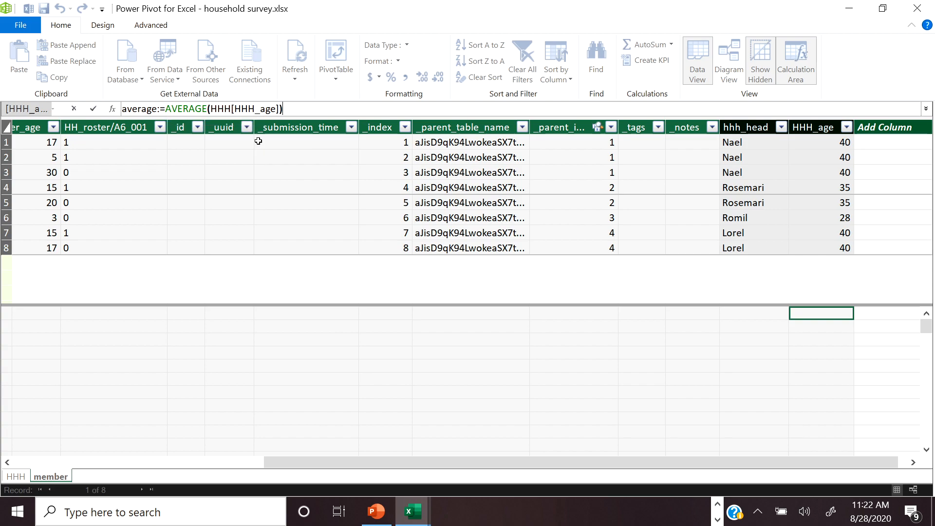
{"action": "key", "text": "Return"}
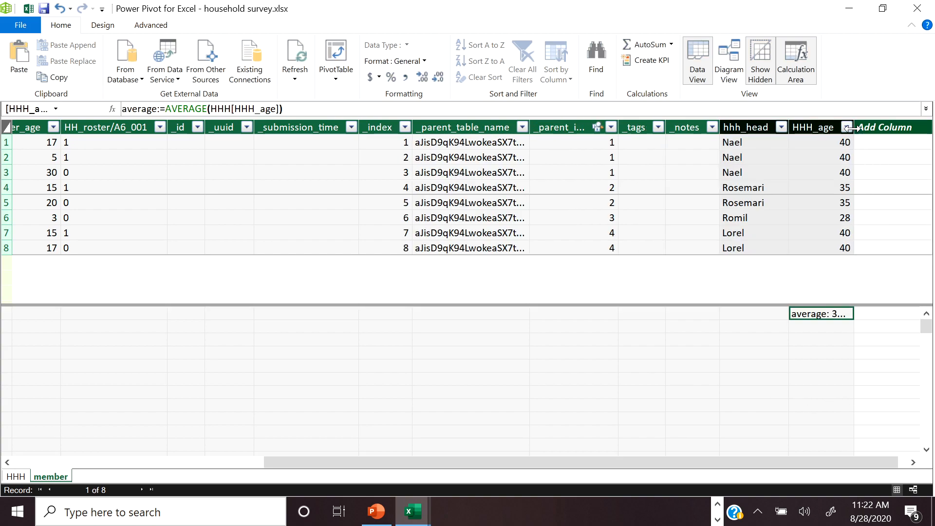
Widen the HHH_age column enough to show the average measure in full and check the measure's formula
{"action": "left_click_drag", "start_coordinate": [849, 128], "coordinate": [895, 129]}
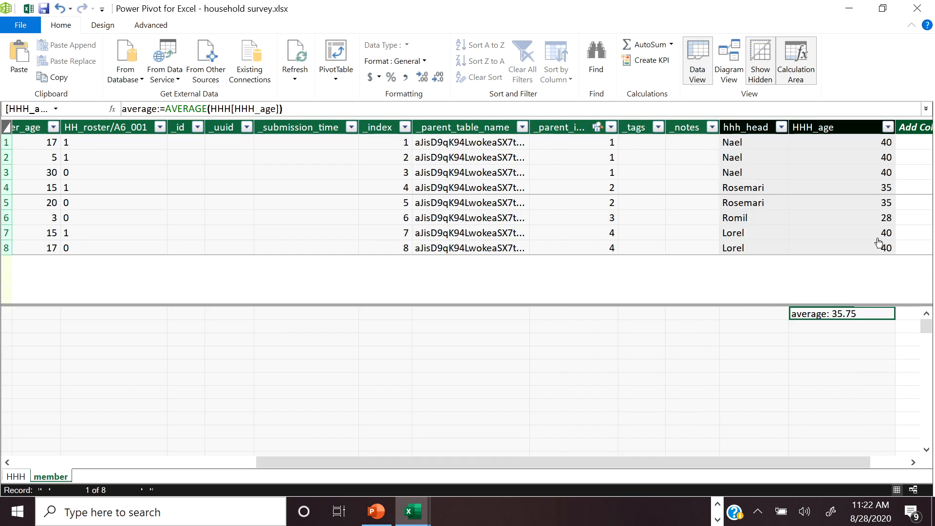
{"action": "left_click", "coordinate": [798, 394]}
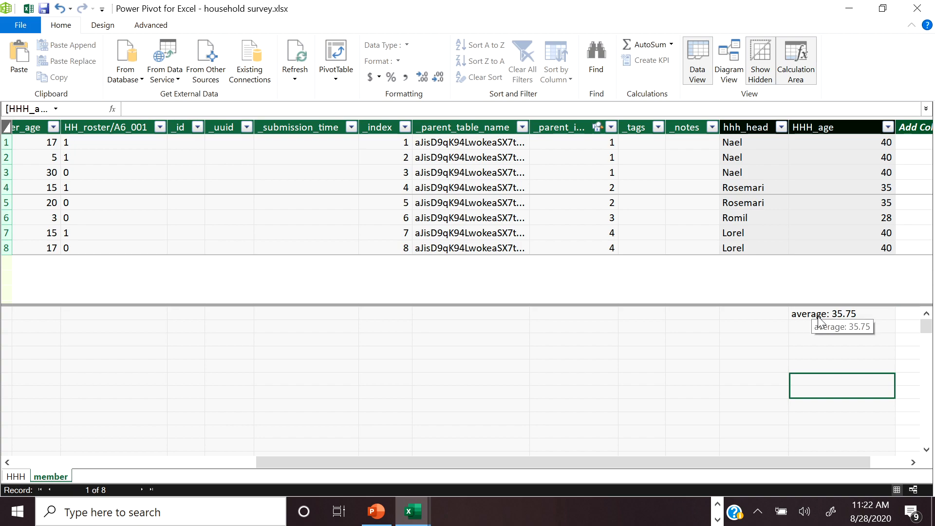
{"action": "left_click", "coordinate": [818, 315]}
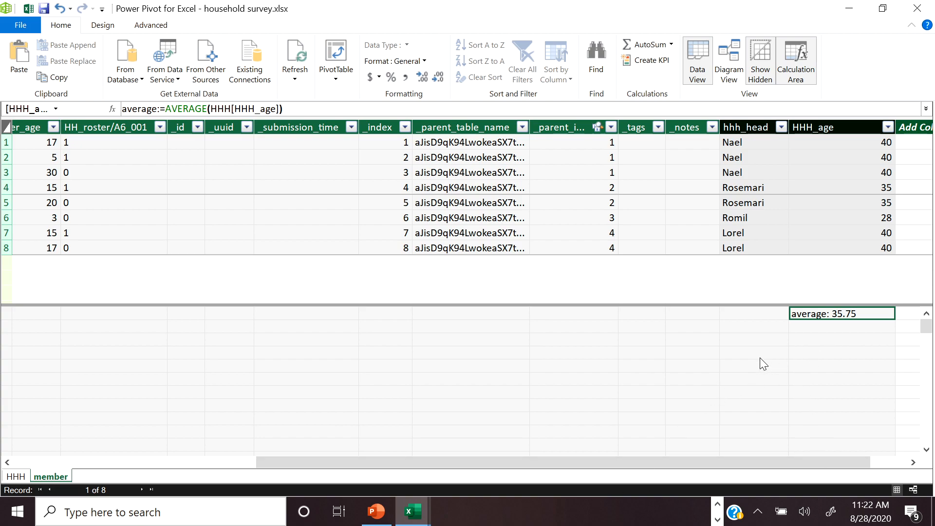
{"action": "left_click", "coordinate": [742, 382]}
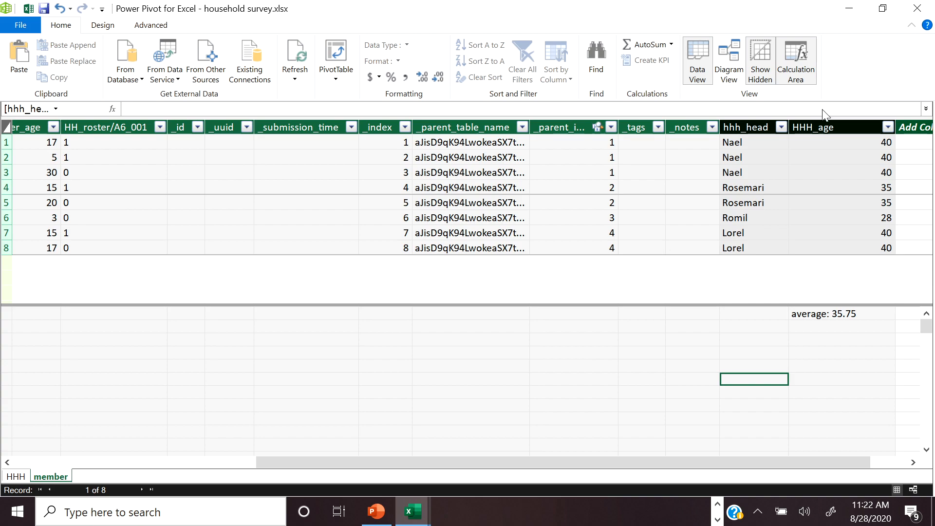
Switch the model to the diagram and shorten the member box by lowering its upper edge
{"action": "left_click", "coordinate": [734, 69]}
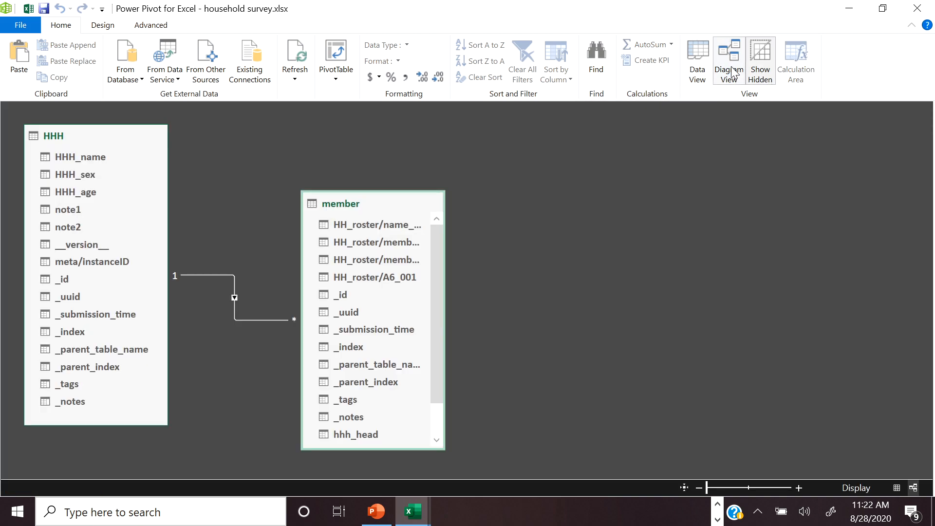
{"action": "left_click_drag", "start_coordinate": [371, 191], "coordinate": [406, 231]}
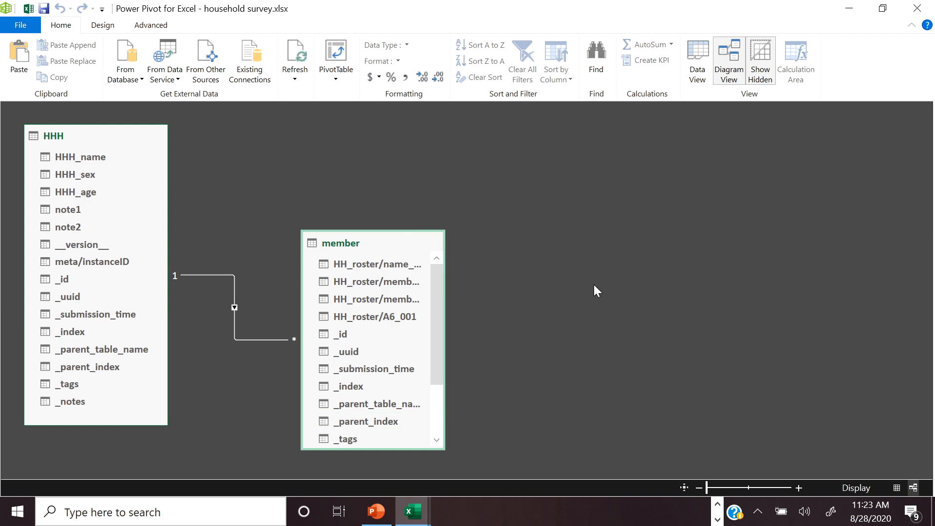
{"action": "left_click_drag", "start_coordinate": [396, 230], "coordinate": [405, 279]}
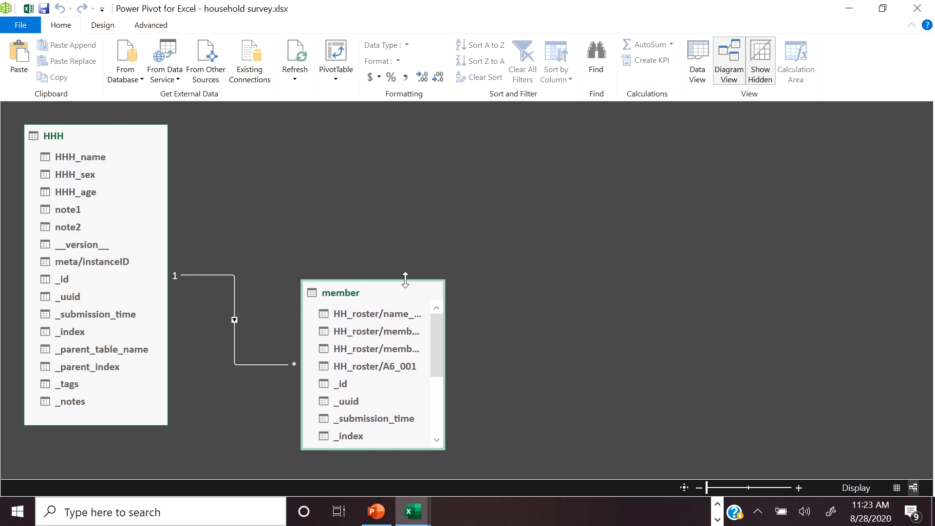